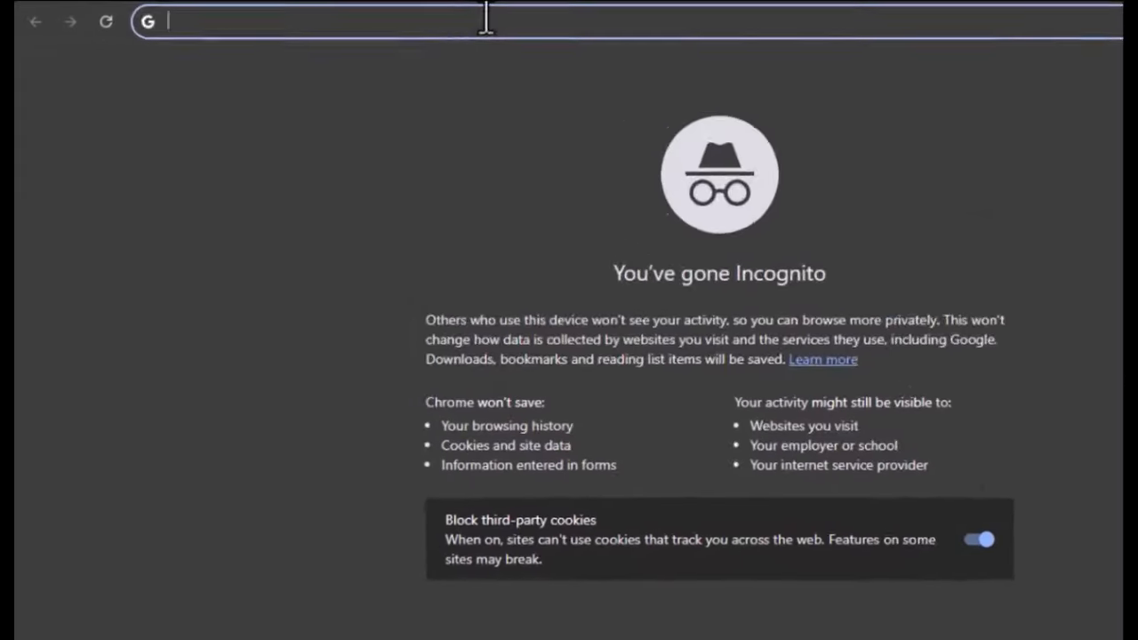
text(discord.com)
- Start a new Discord account, filling in email, display name, username and password
key(Return)
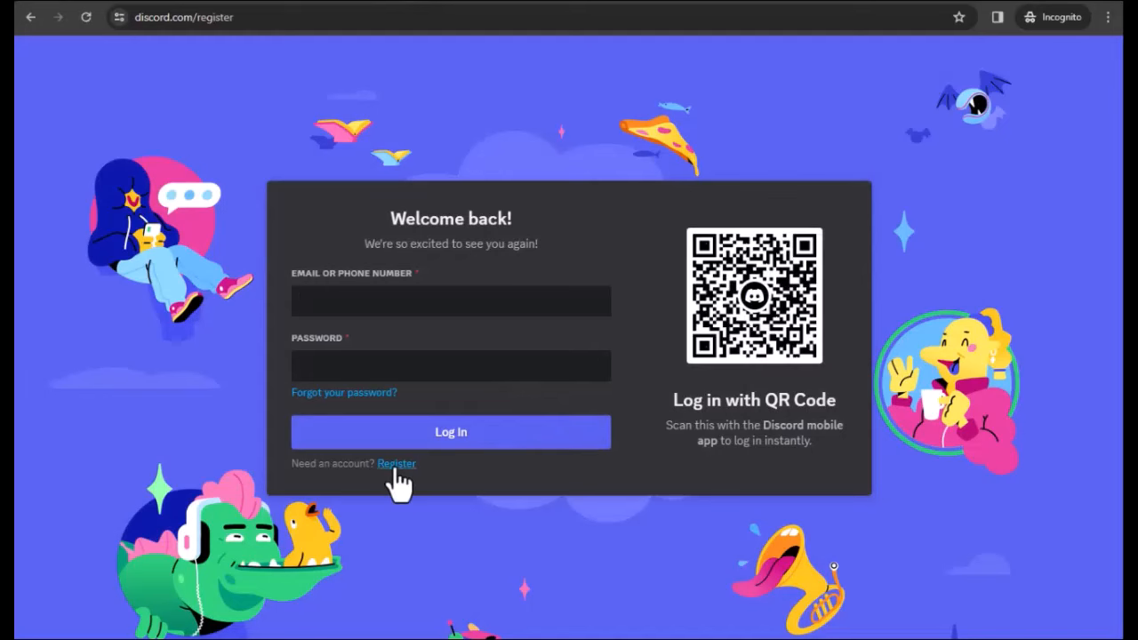
click(396, 464)
click(525, 173)
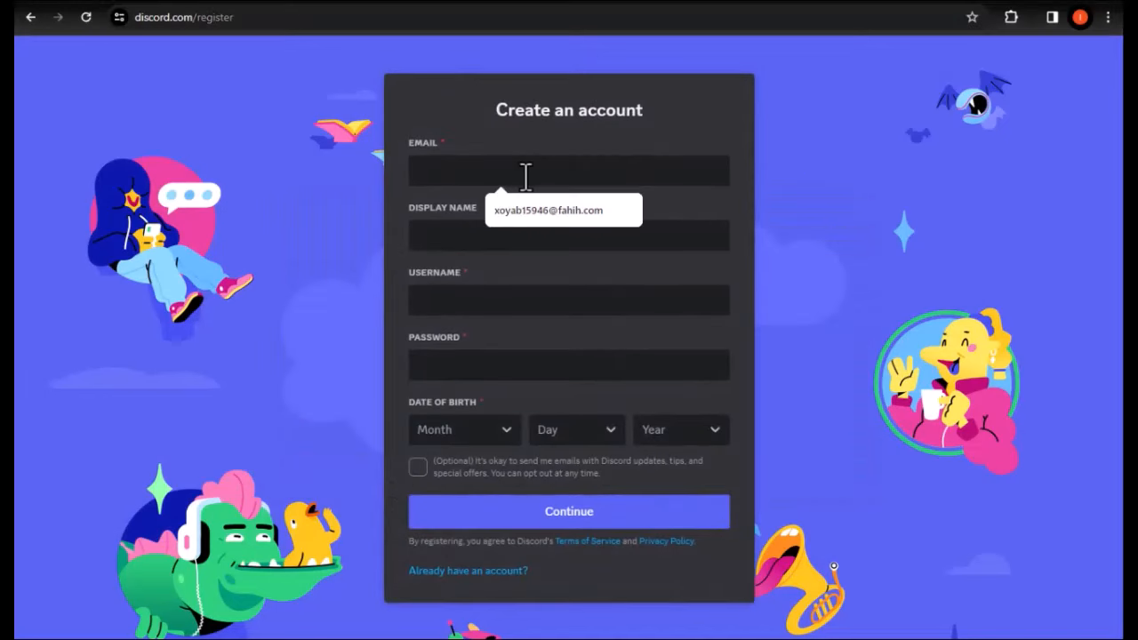
click(502, 239)
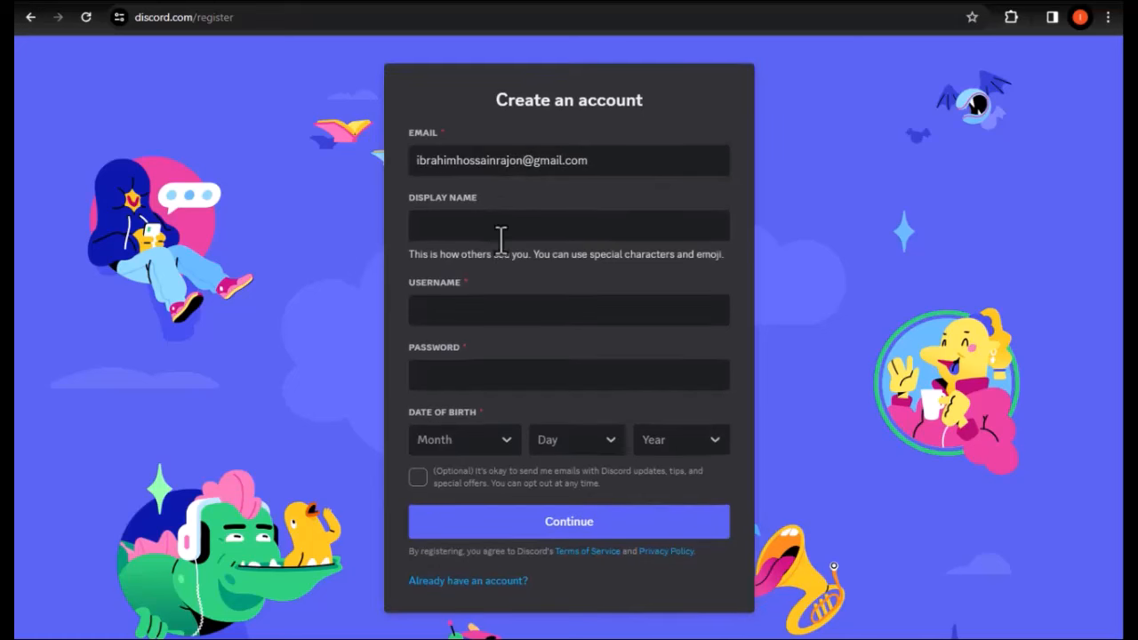
click(515, 315)
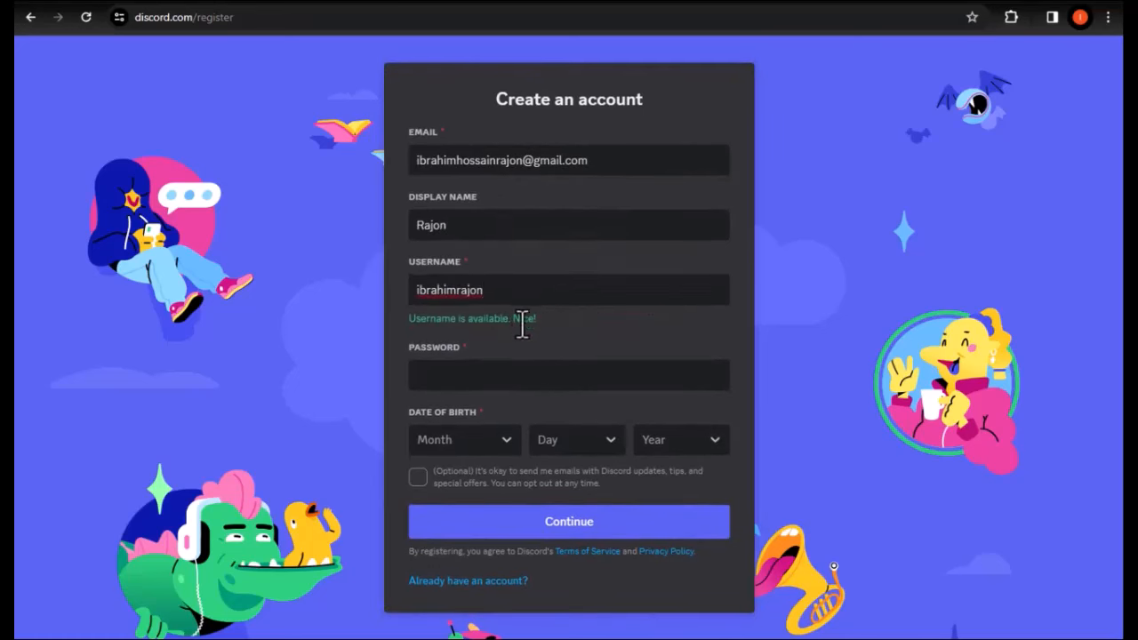
click(505, 373)
- Set the birth date to April 7 1998, submit registration and verify the email from Gmail
click(464, 430)
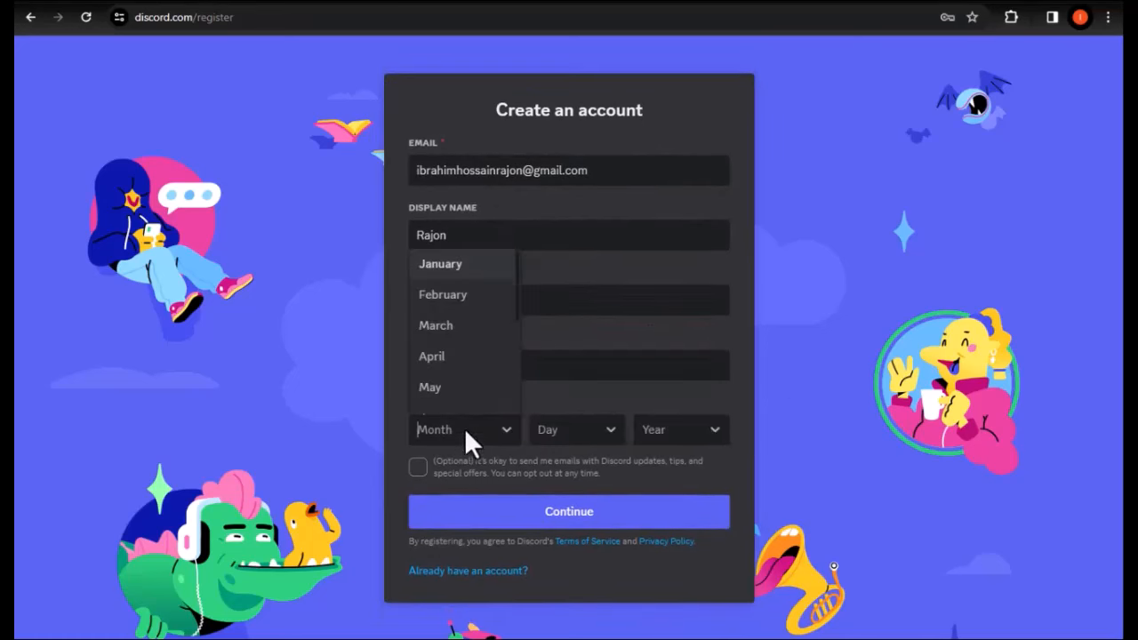
text(april)
key(Tab)
text(7)
key(Tab)
text(1998)
click(626, 497)
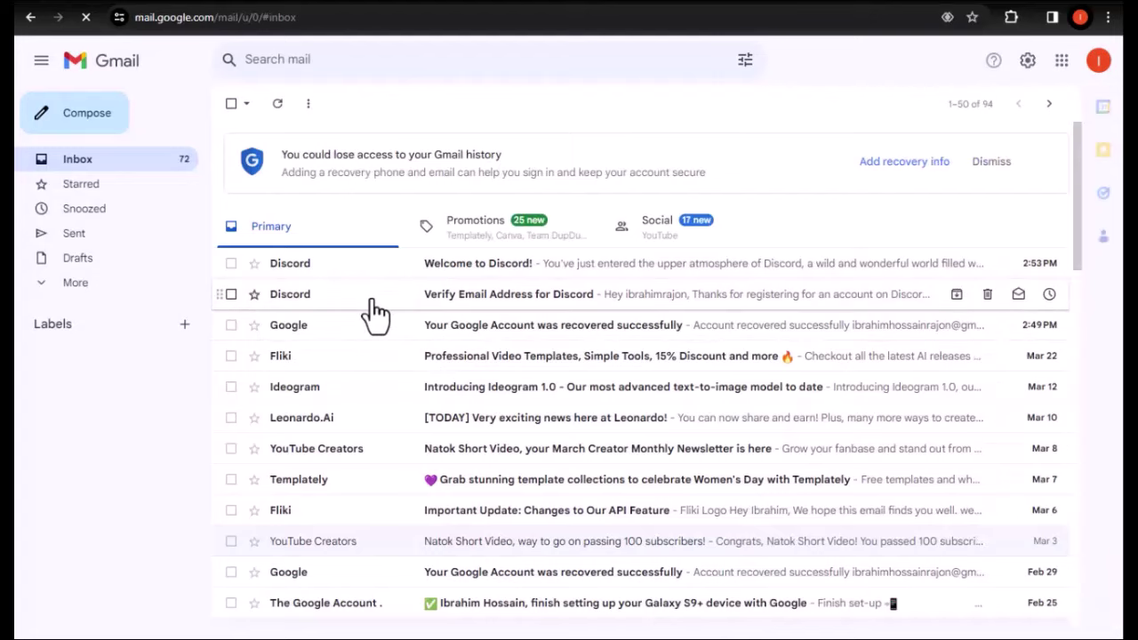
click(375, 310)
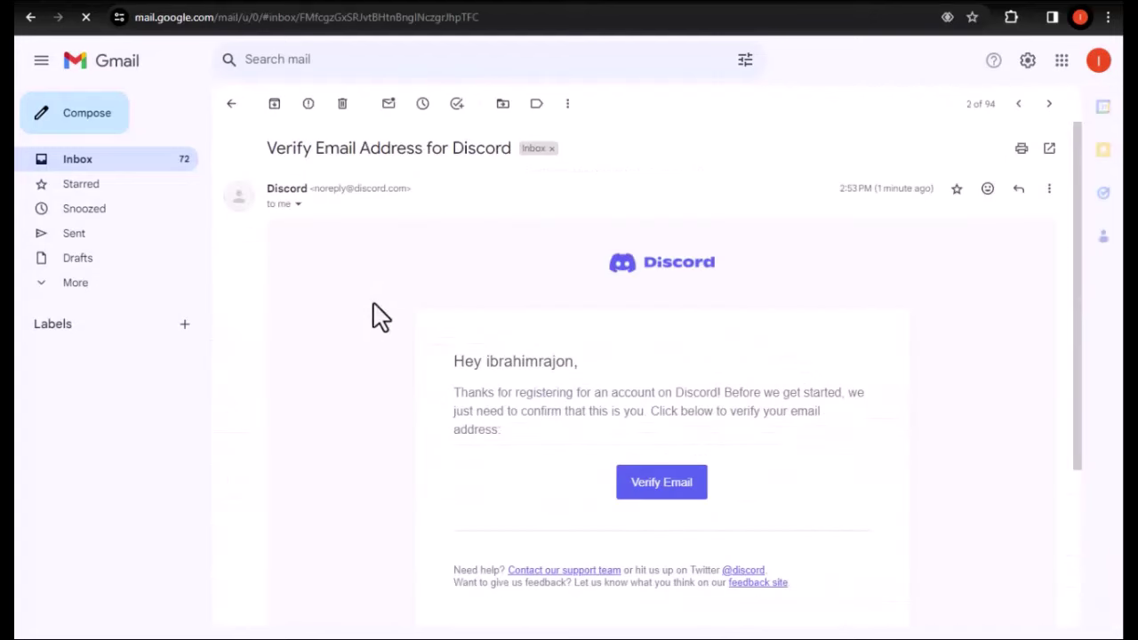
click(665, 492)
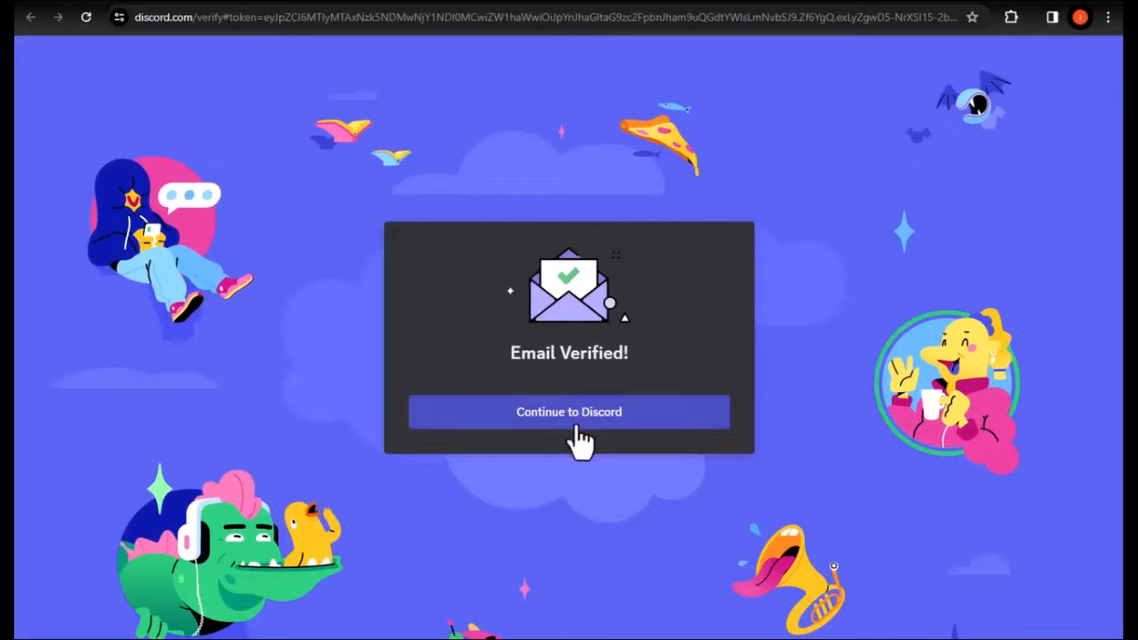
- Accept the Noisee server invite from the YouTube description and enter the server
click(574, 413)
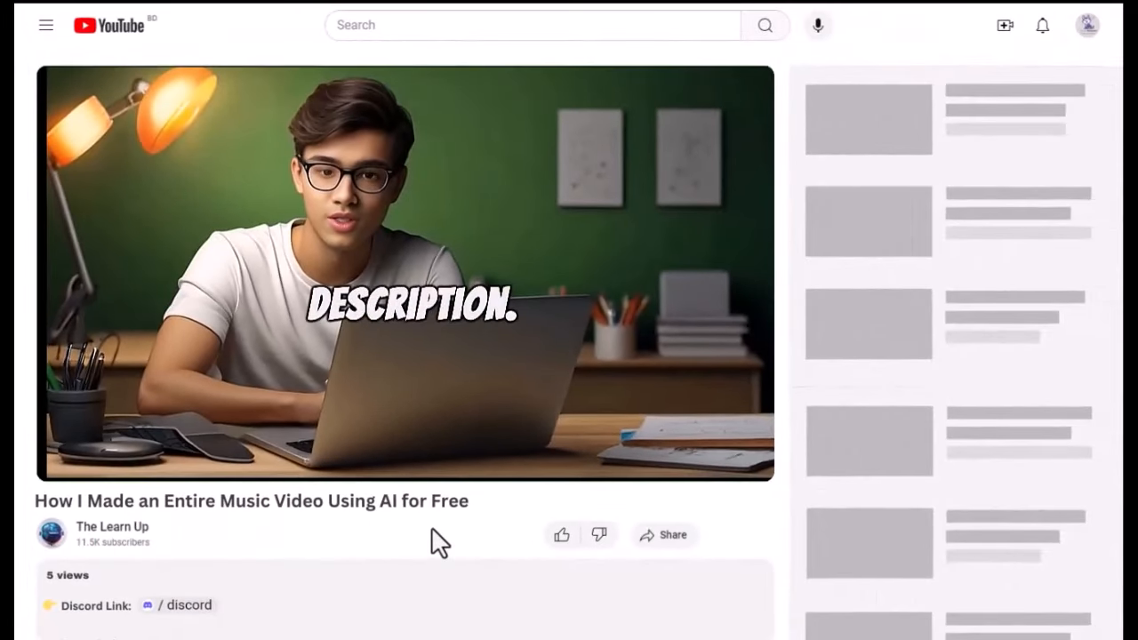
click(190, 610)
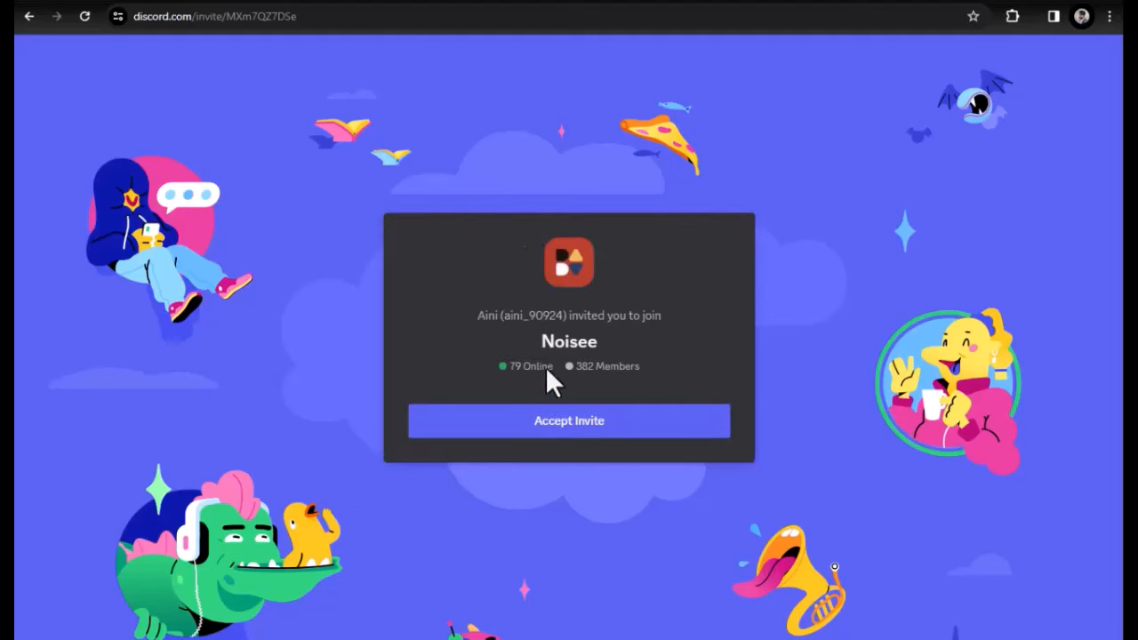
click(563, 425)
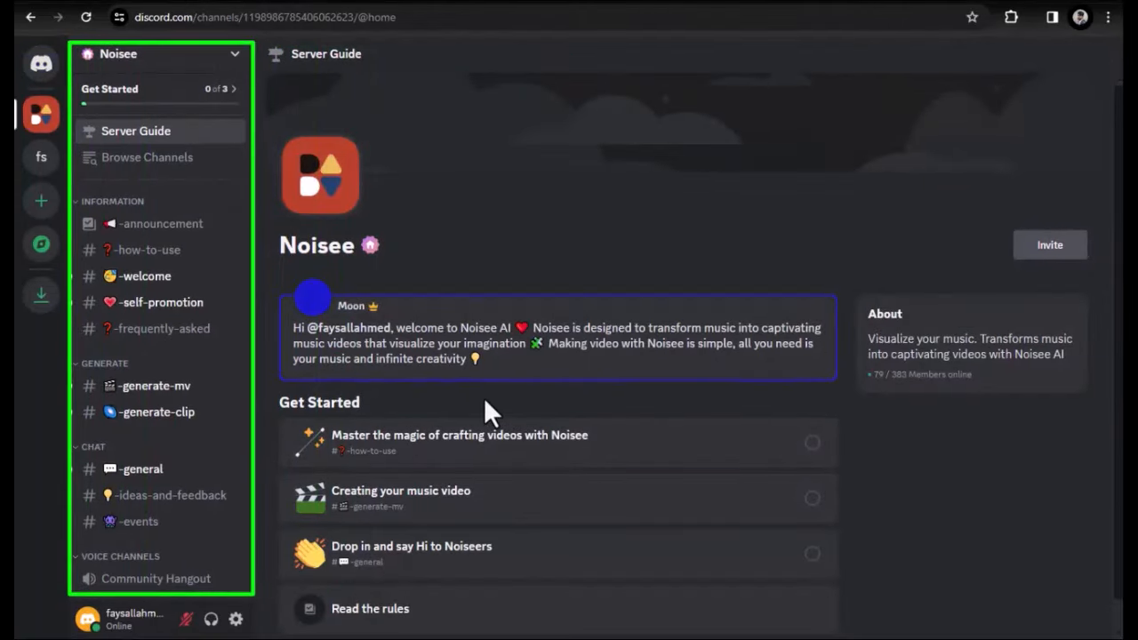
- Browse the -generate-mv channel's earlier Noisee music video requests
click(158, 389)
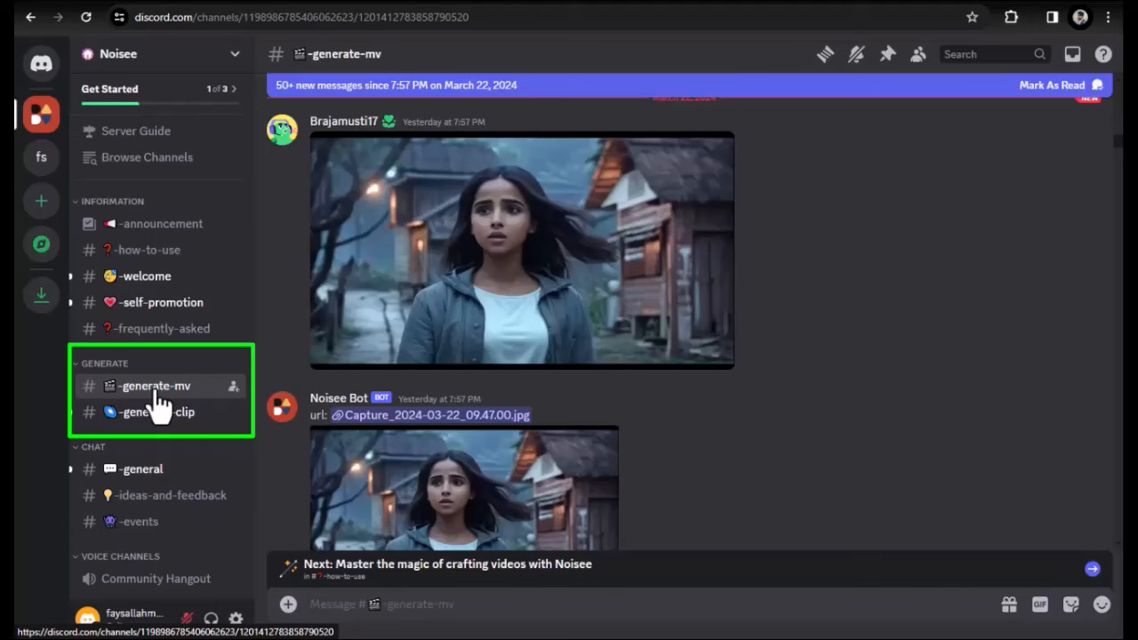
scroll(610, 396, down, 5)
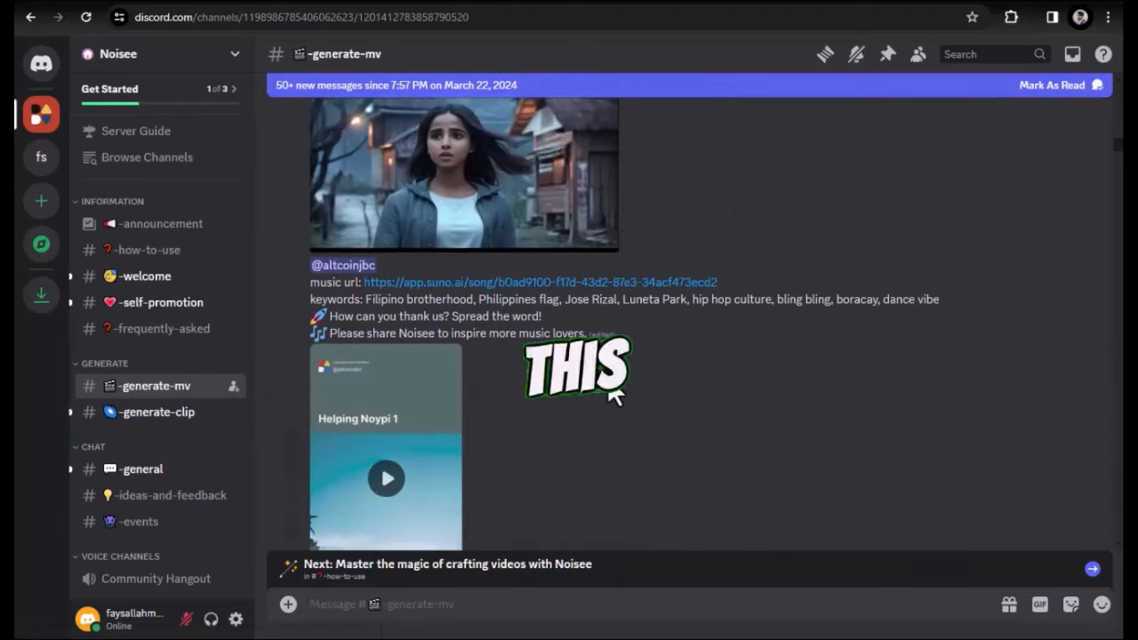
scroll(610, 395, down, 5)
scroll(610, 399, down, 5)
scroll(610, 400, down, 5)
scroll(1098, 173, down, 5)
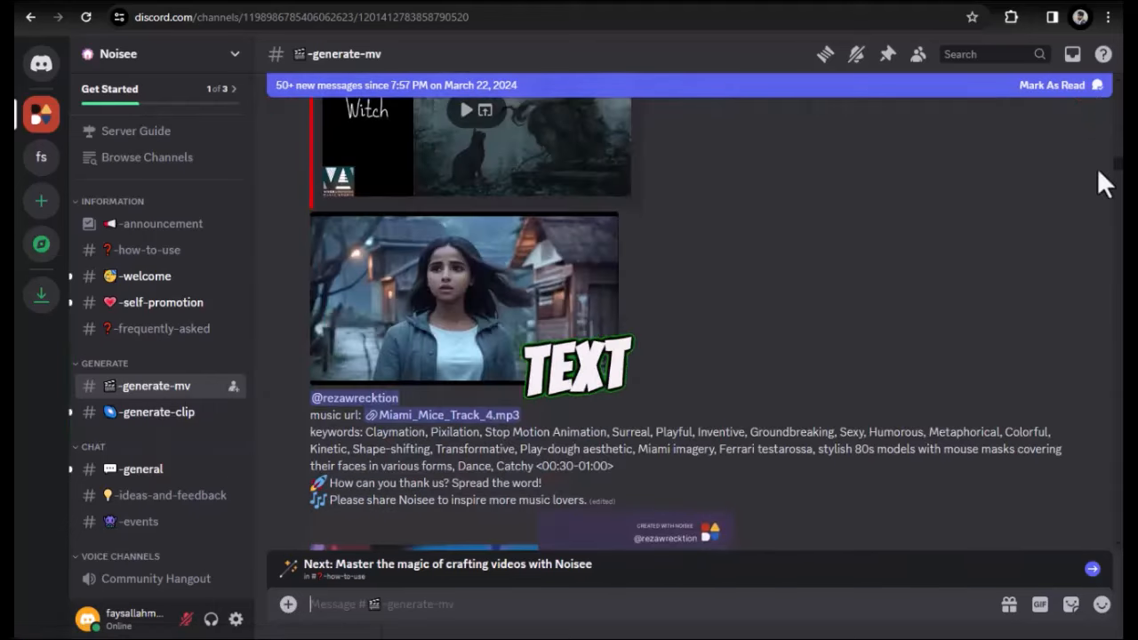
scroll(1102, 356, down, 5)
scroll(889, 400, down, 5)
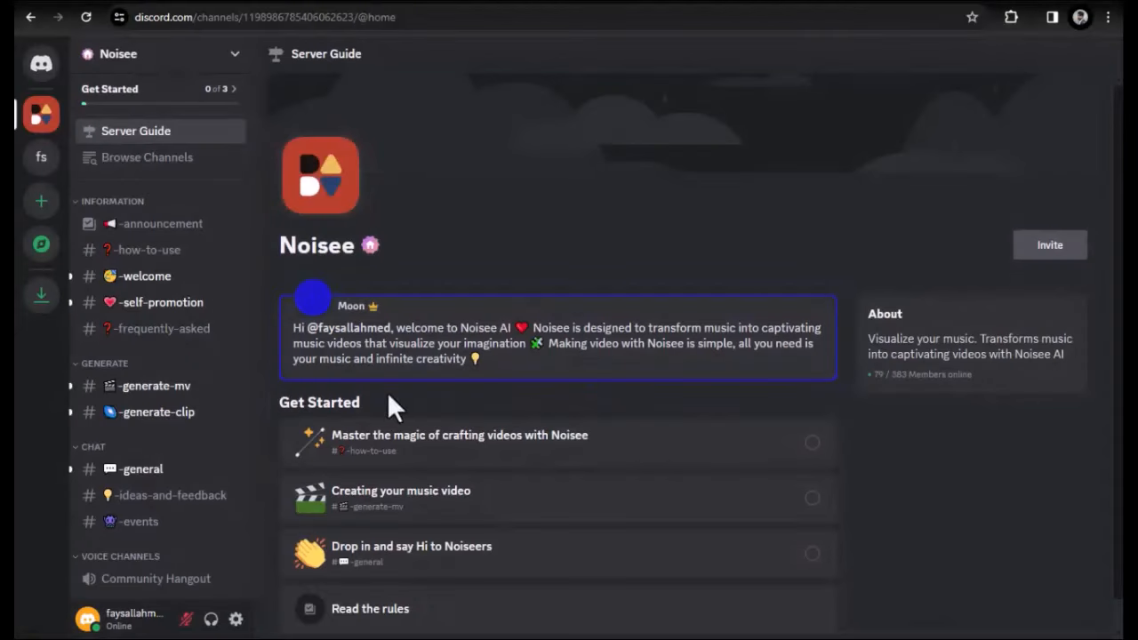
click(159, 390)
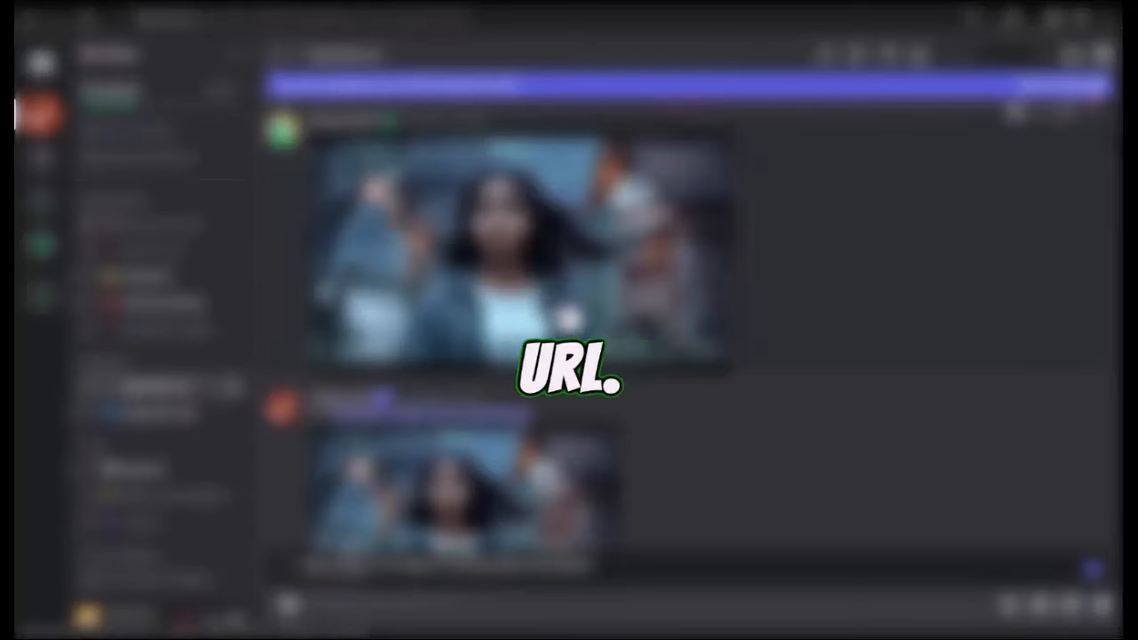
scroll(603, 395, down, 3)
scroll(602, 395, down, 1)
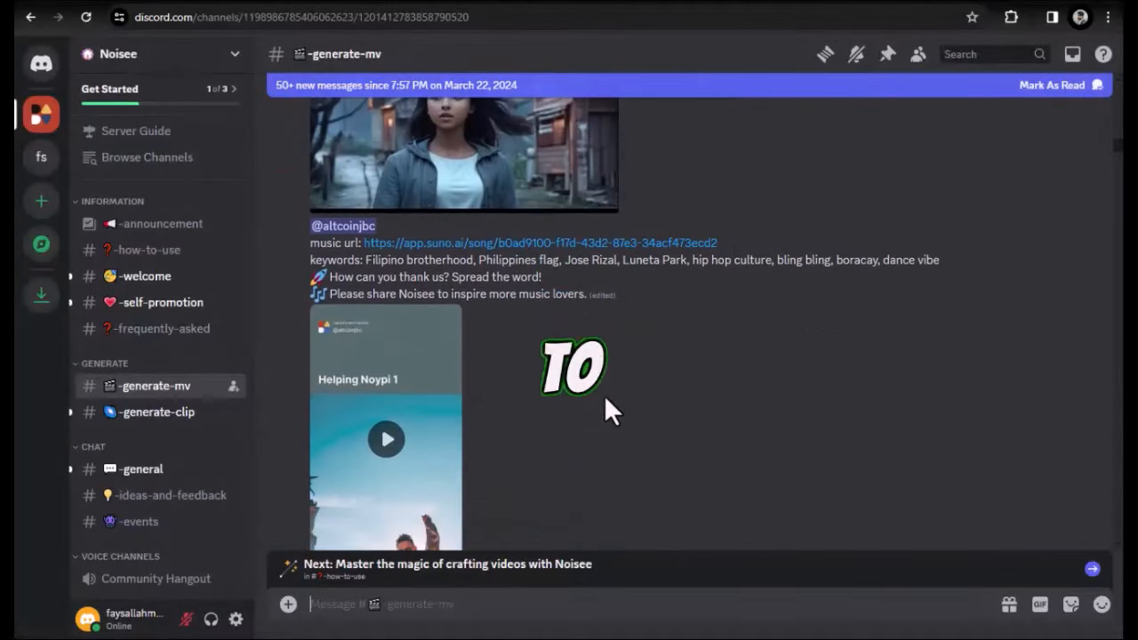
scroll(604, 394, down, 3)
text(tit)
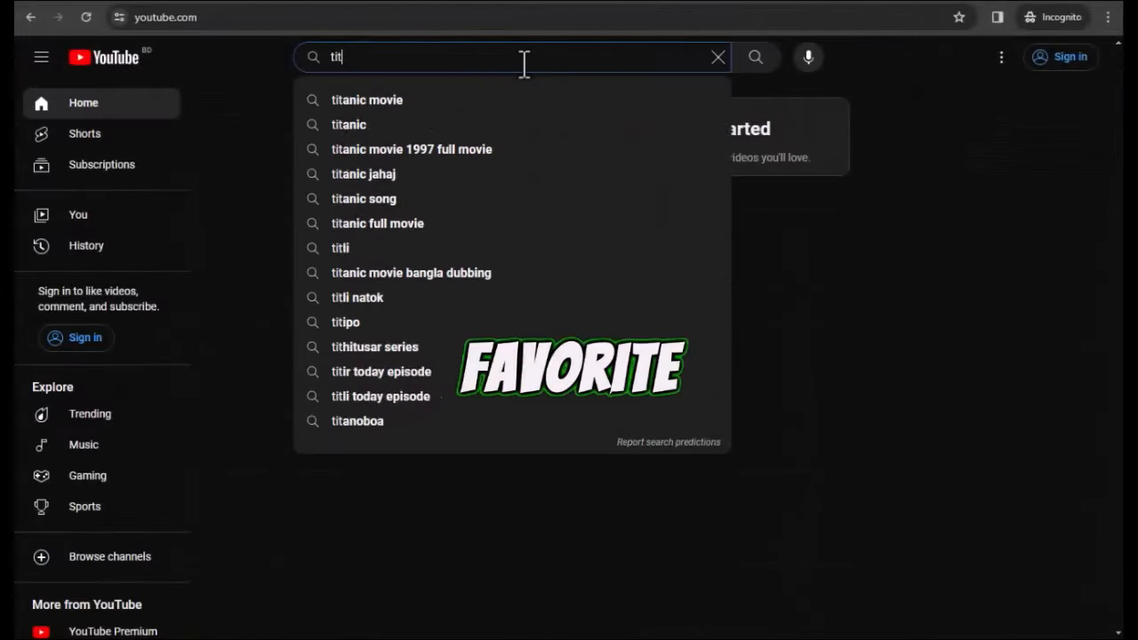
text(anic song)
- Search 'titanic song', copy the My Heart Will Go On video link and return to Discord
key(Return)
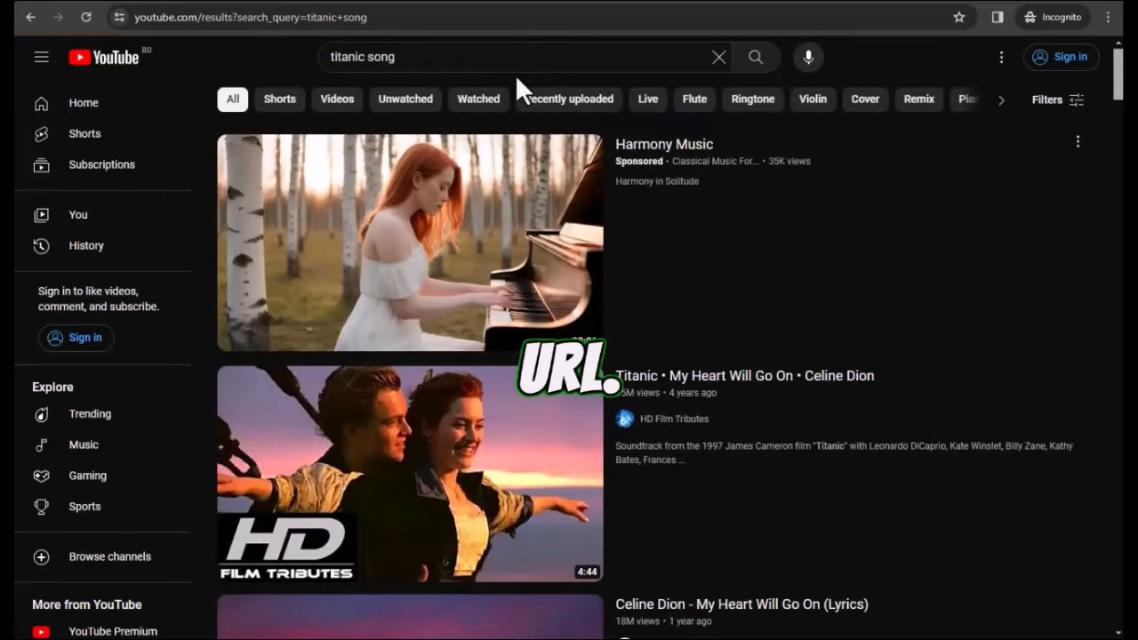
click(494, 524)
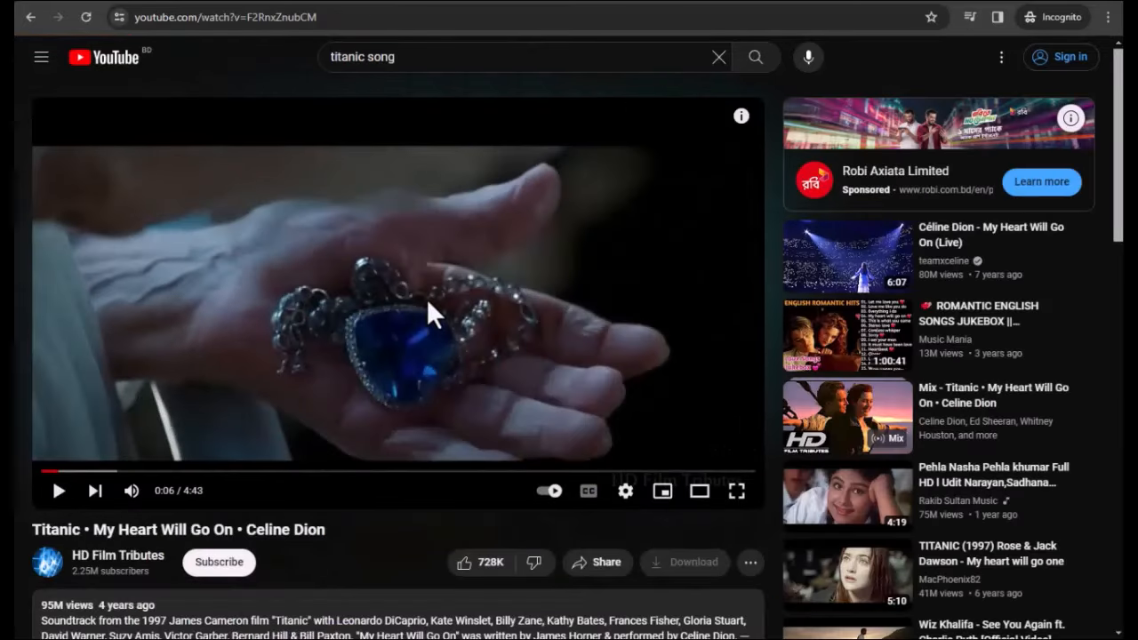
click(332, 24)
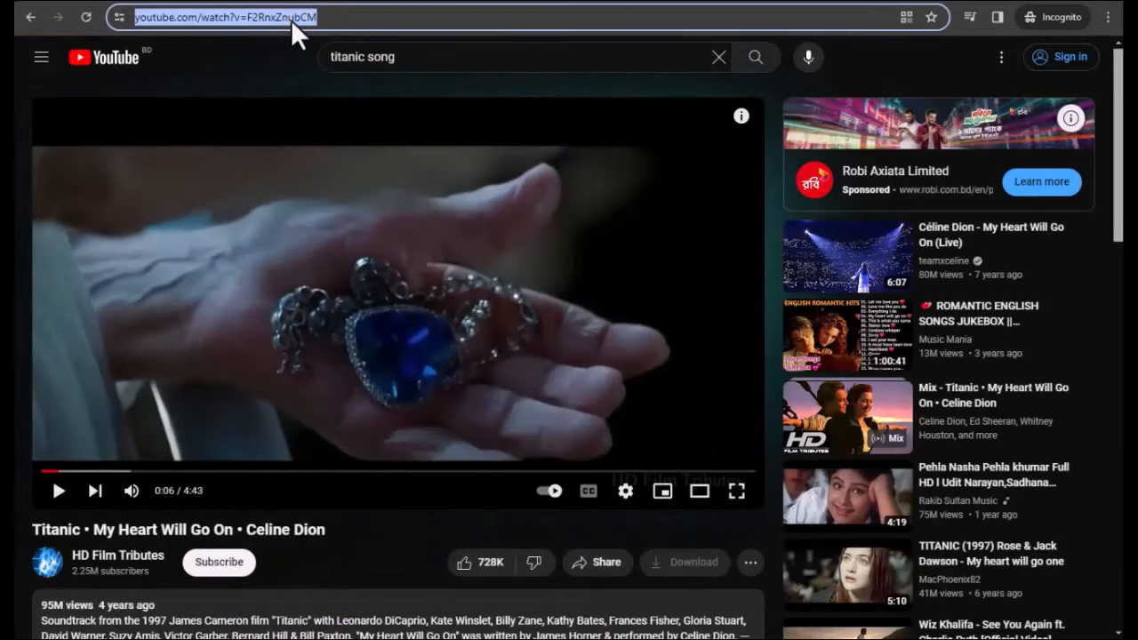
click(684, 574)
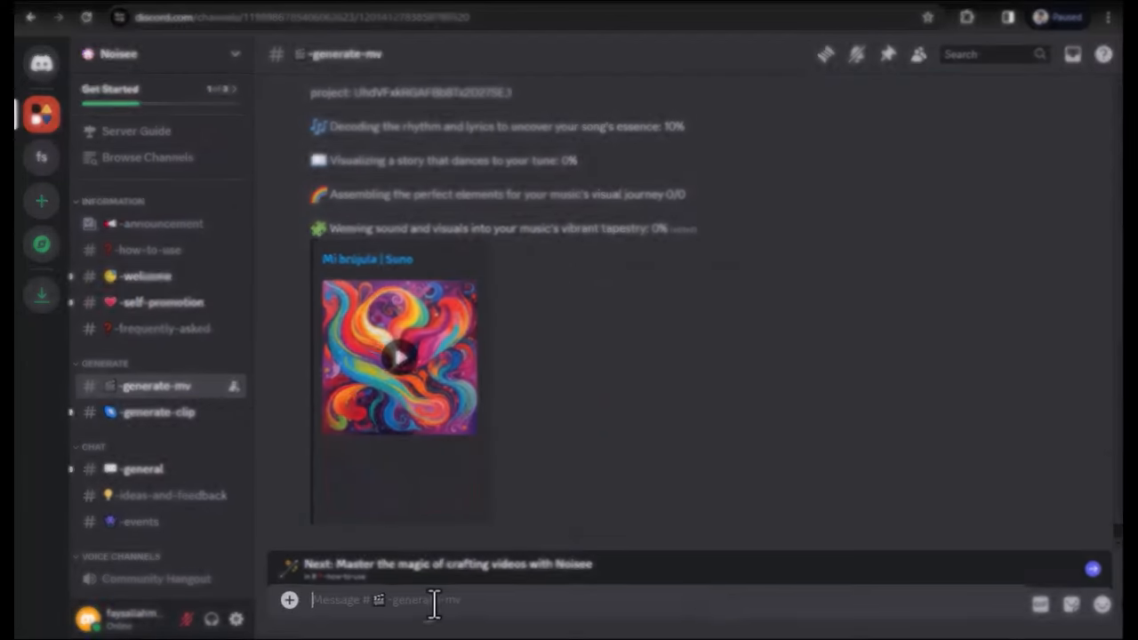
text(/ima)
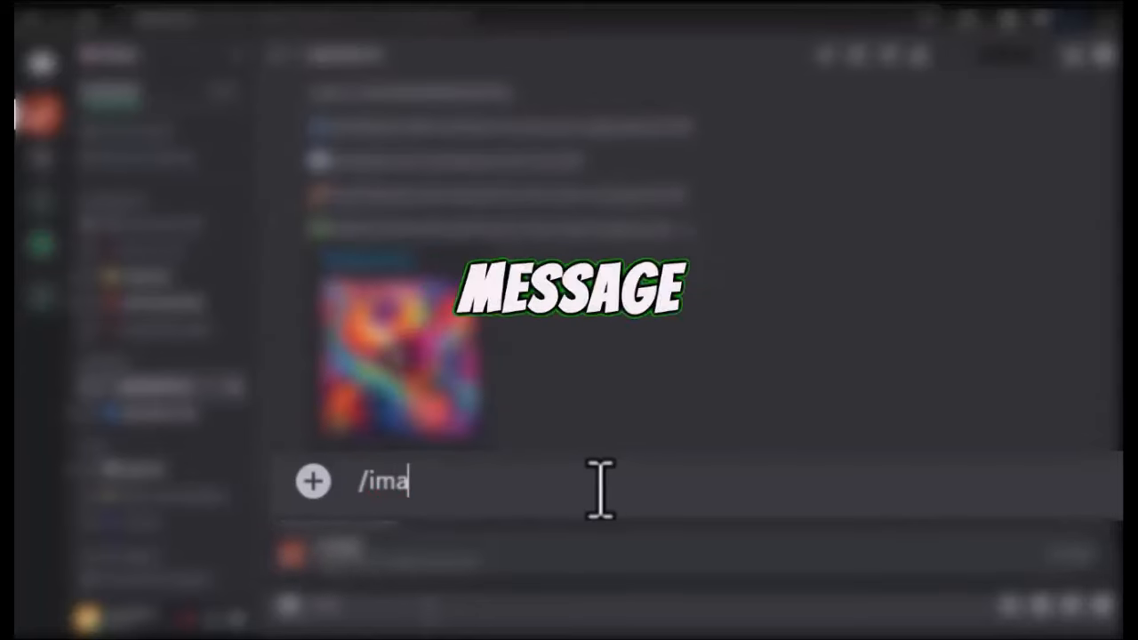
text(gine)
- Send Noisee's /imagine command with the copied YouTube link as the song url
key(space)
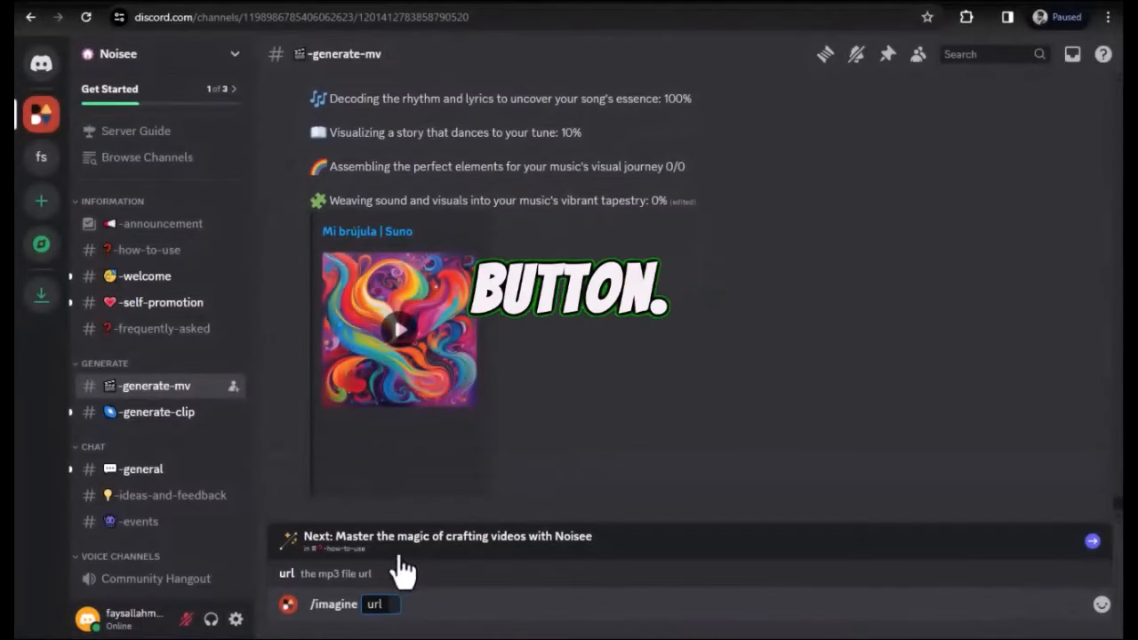
text(https://www.youtube.com/watch?v=F2RnxZnubCM)
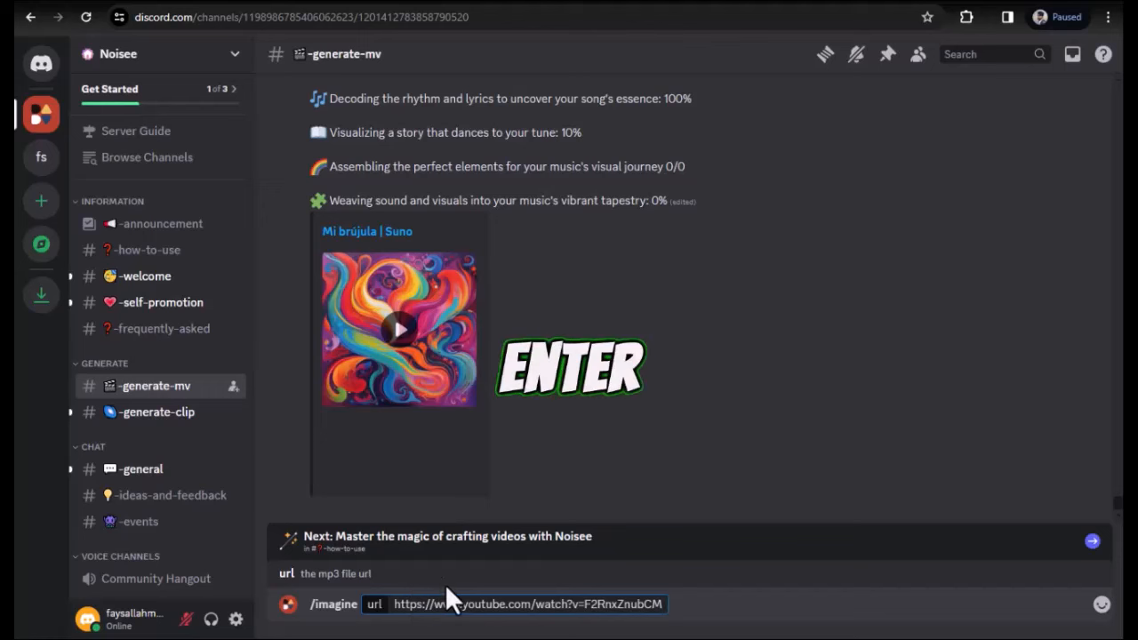
key(Return)
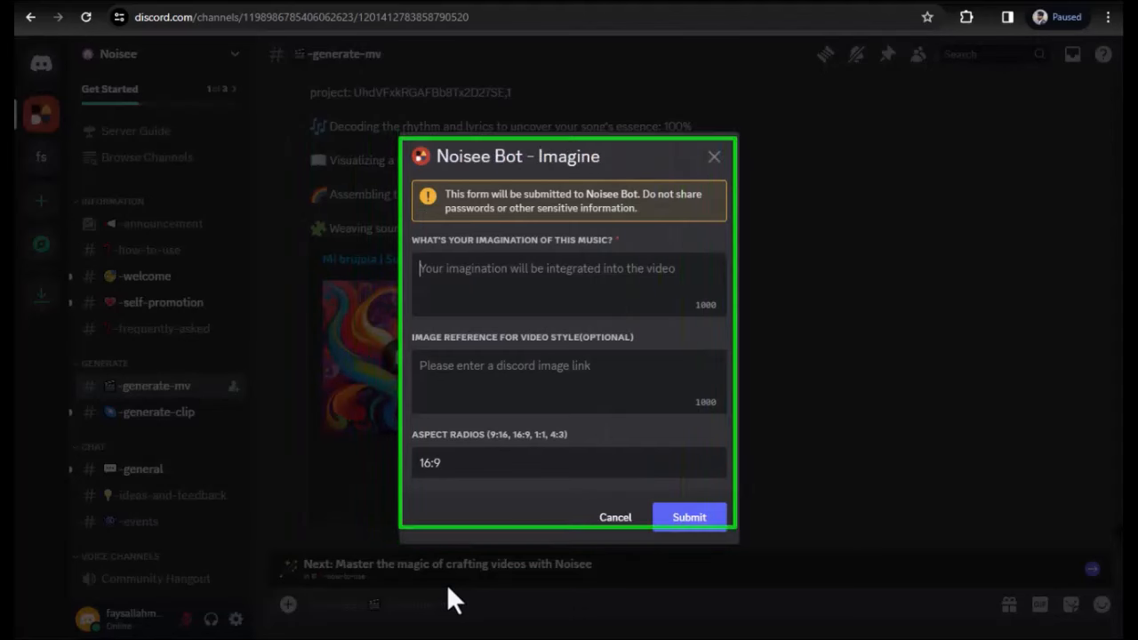
- Paste the Jack and Rose Titanic love-story description and confirm the 16:9 aspect ratio
click(515, 272)
right_click(515, 272)
click(578, 411)
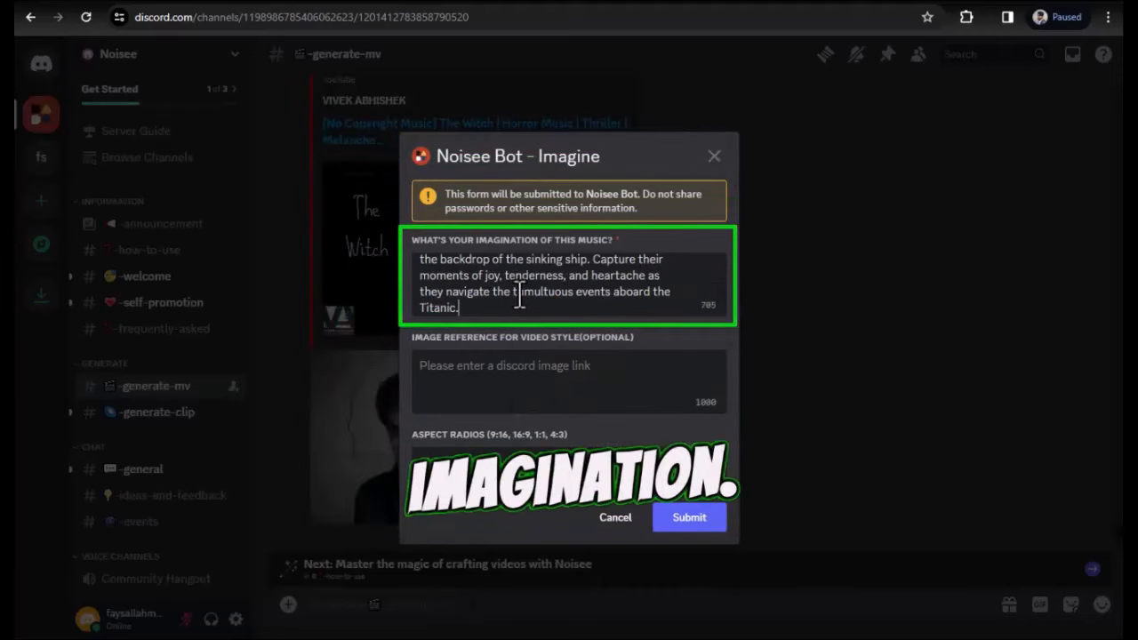
scroll(519, 299, up, 3)
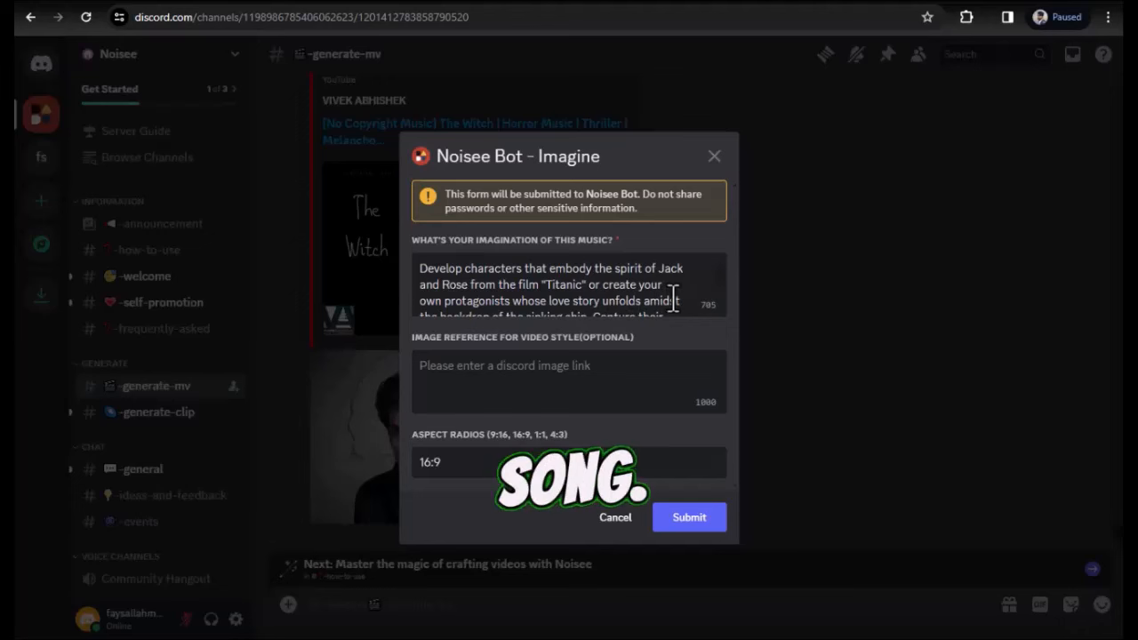
scroll(673, 300, down, 3)
scroll(673, 300, up, 3)
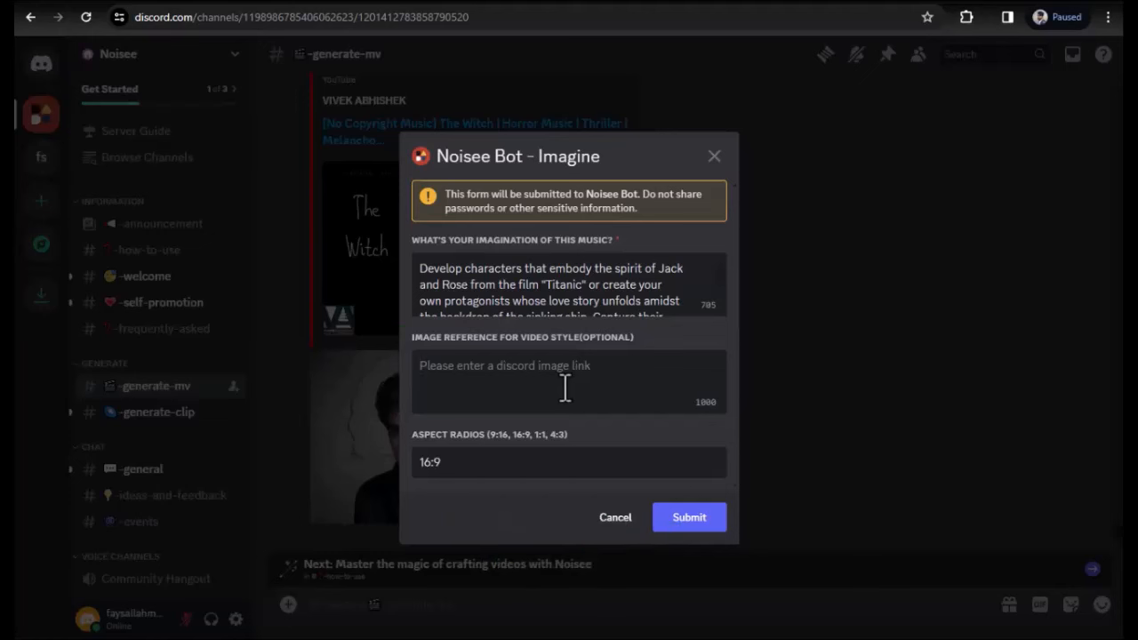
click(474, 468)
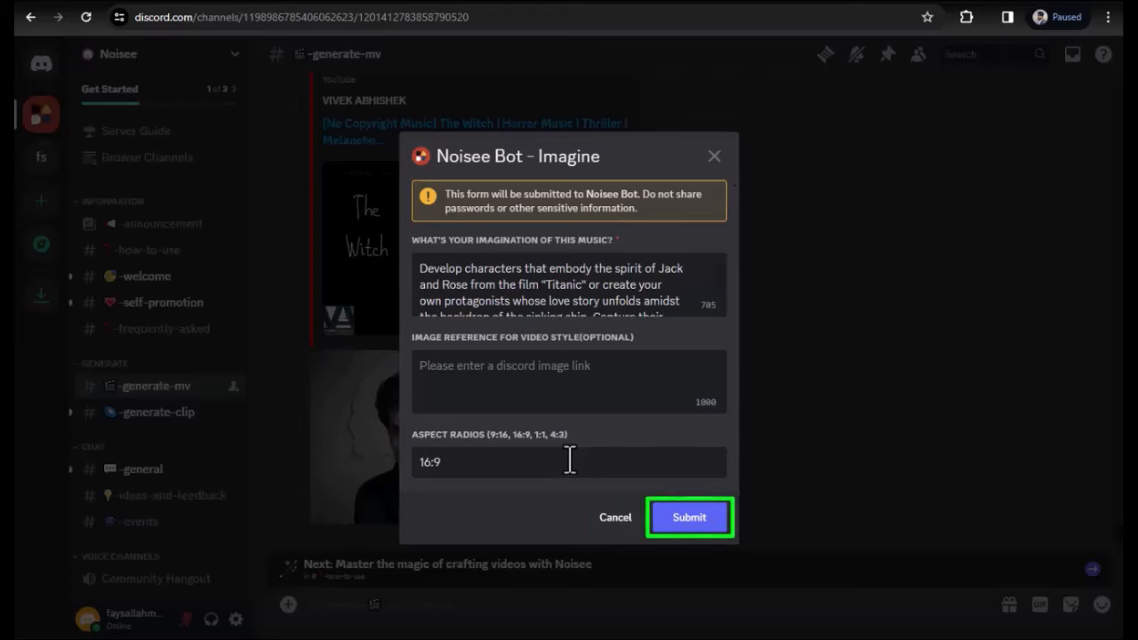
- Submit the imagine form and download the finished Titanic music video as MP4
click(690, 519)
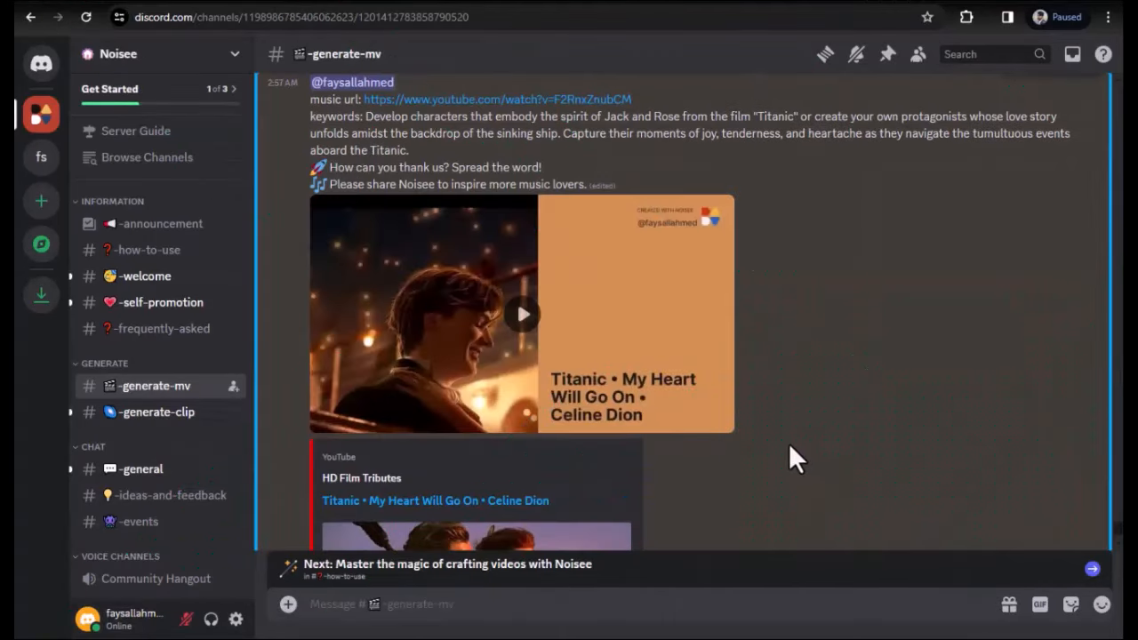
mouse_move(522, 314)
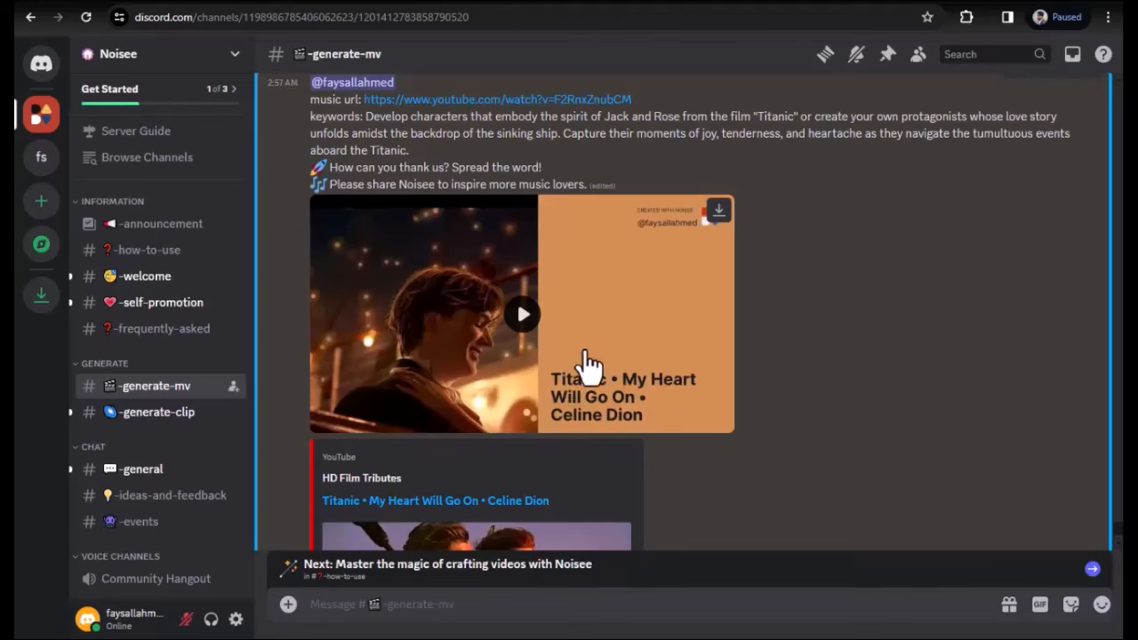
click(719, 214)
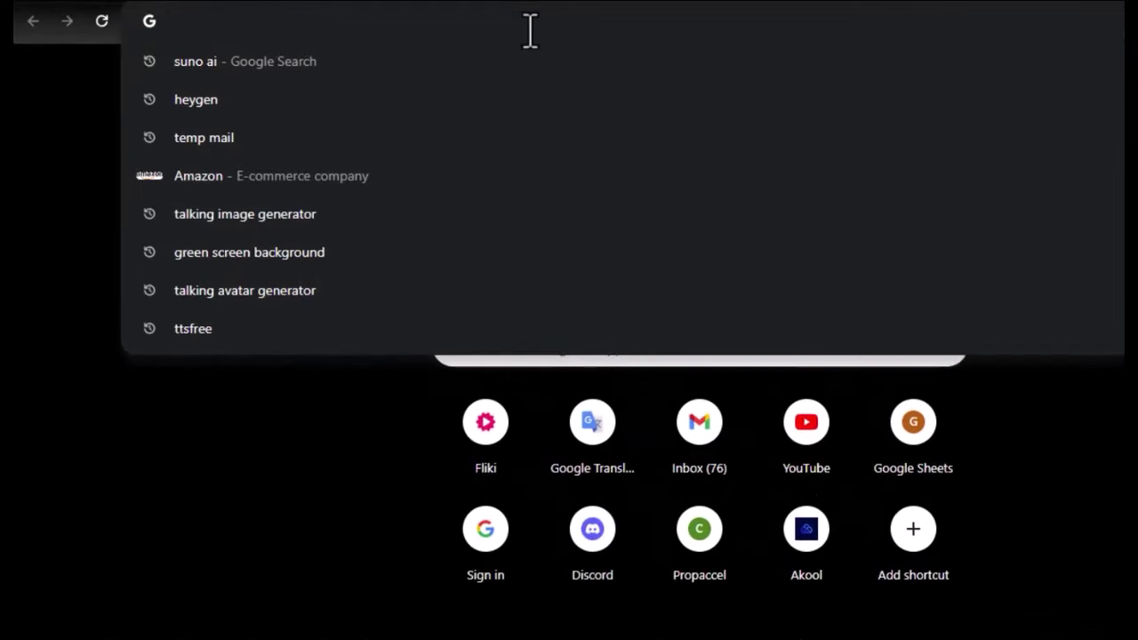
text(suno a)
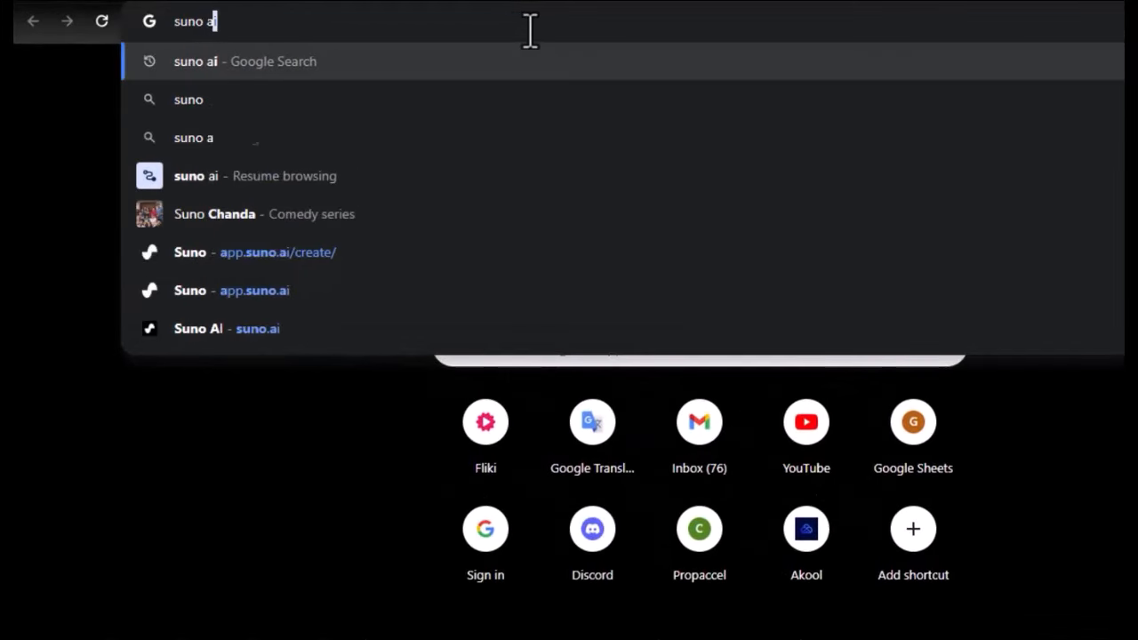
text(i)
- Search 'suno ai', enter the Suno app and reach its song Create page
key(Return)
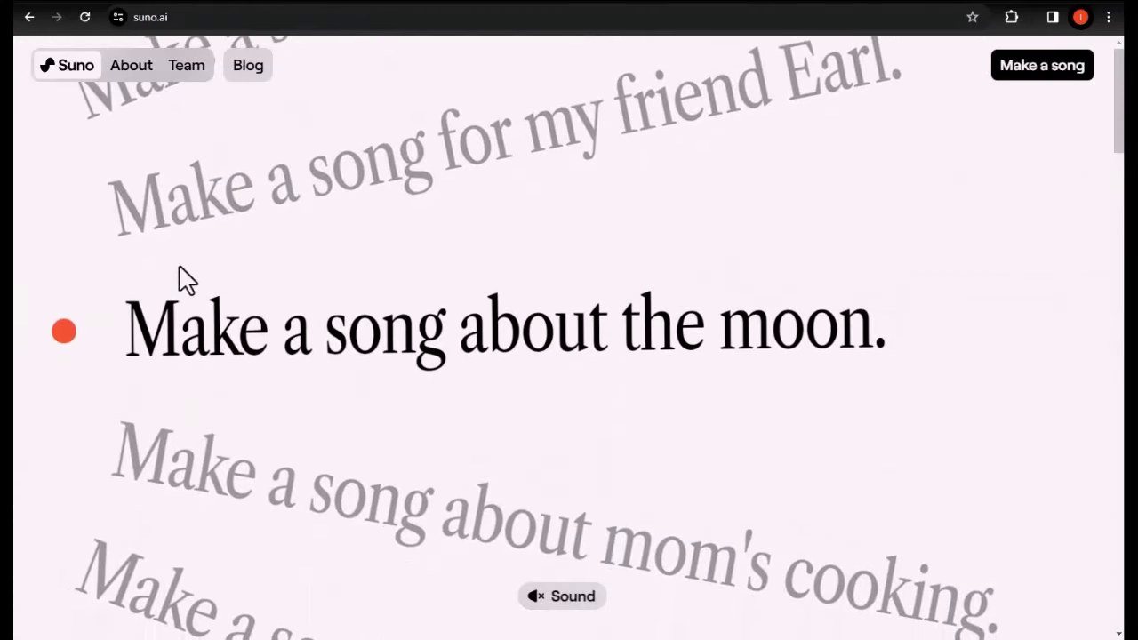
click(1036, 71)
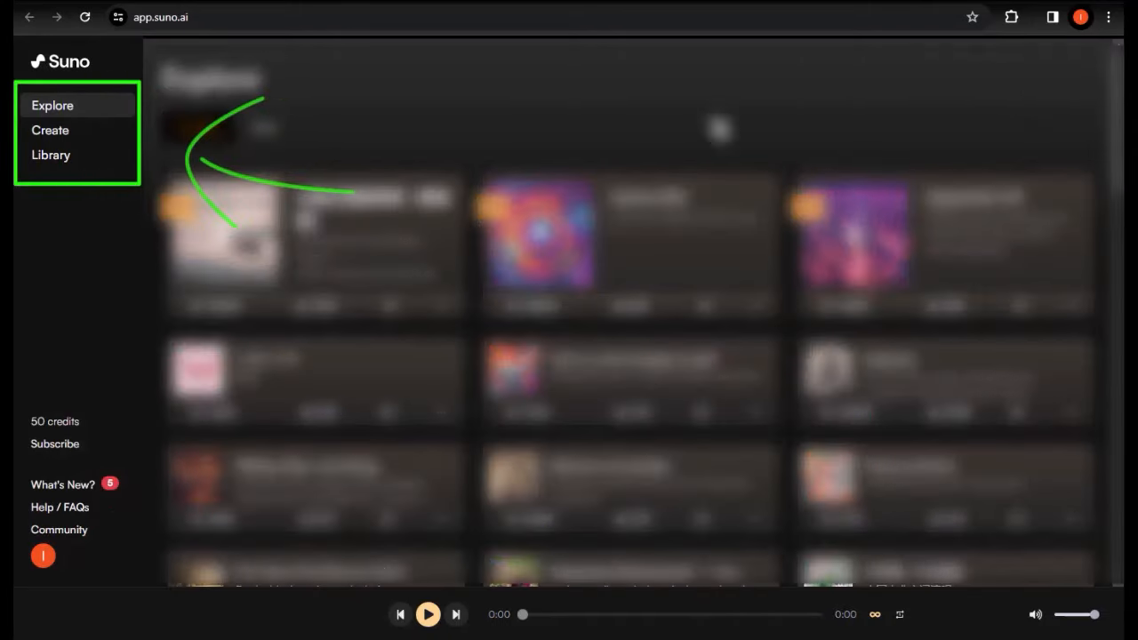
click(76, 138)
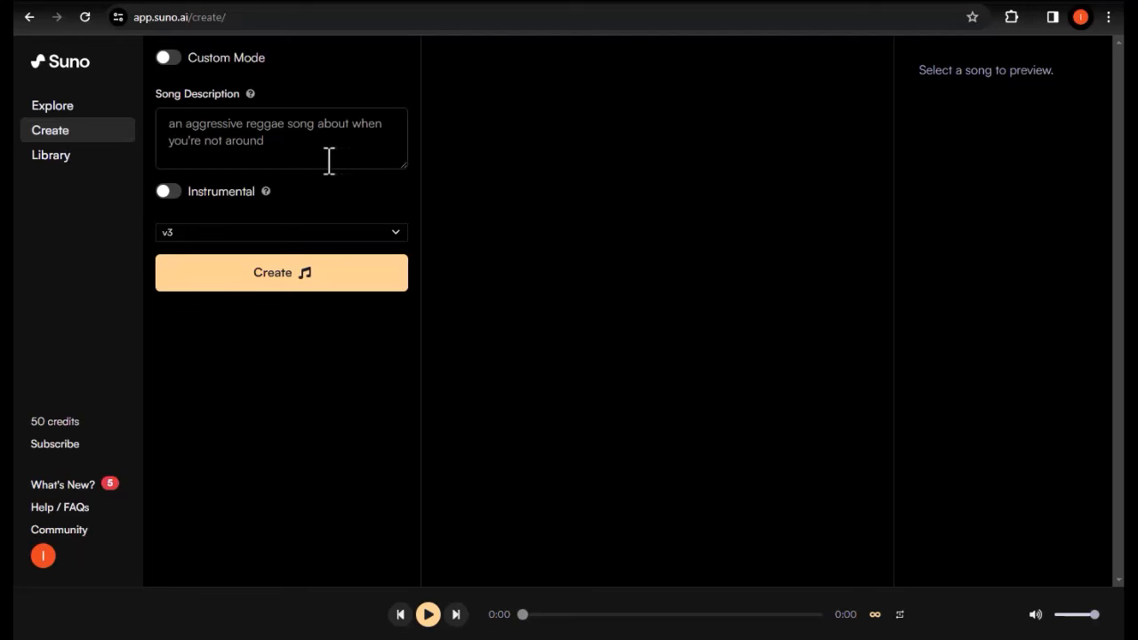
- Paste the sad rainy-day love cumbia prompt into Song Description and enlarge the box
click(290, 150)
click(296, 152)
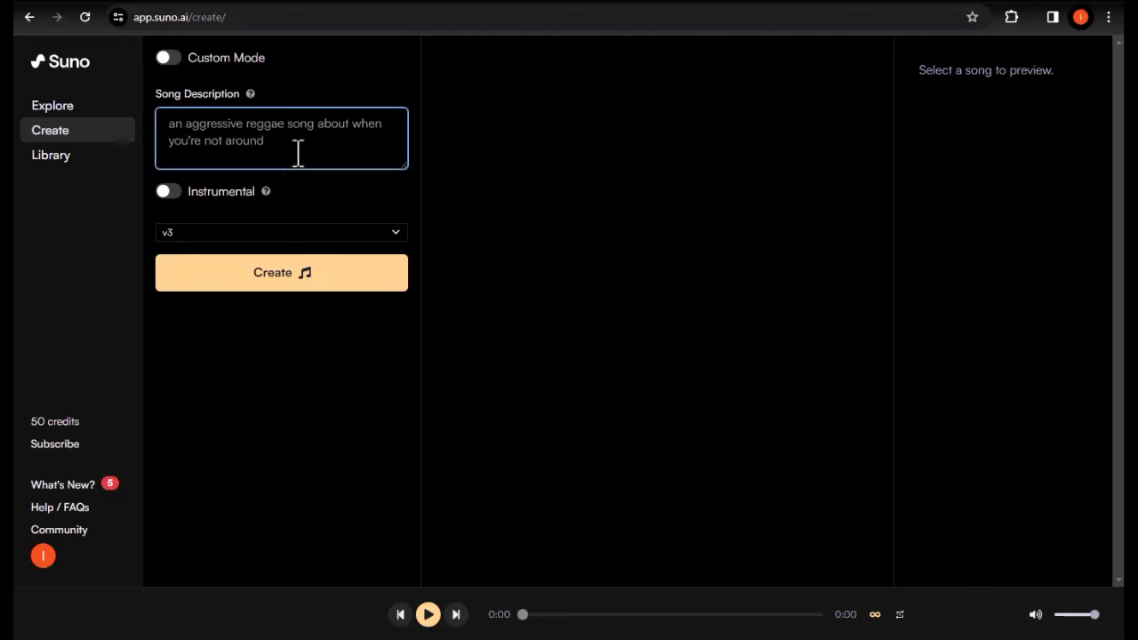
text(an infectious cumbia song about finding love on a rainy day, acoustic guitar, folk, female vocalist, sad, downtempo, depressive indie folk, soft spoken.)
drag(402, 170, 401, 217)
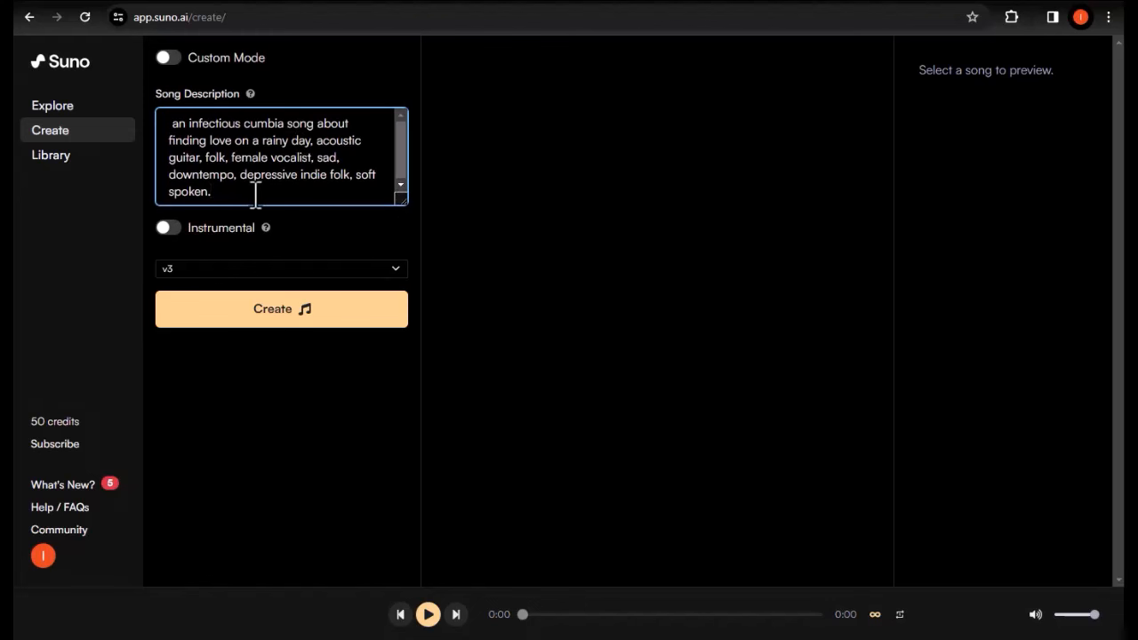
- Generate the songs and audition the third and fourth tracks, settling on Rainy Love
click(273, 335)
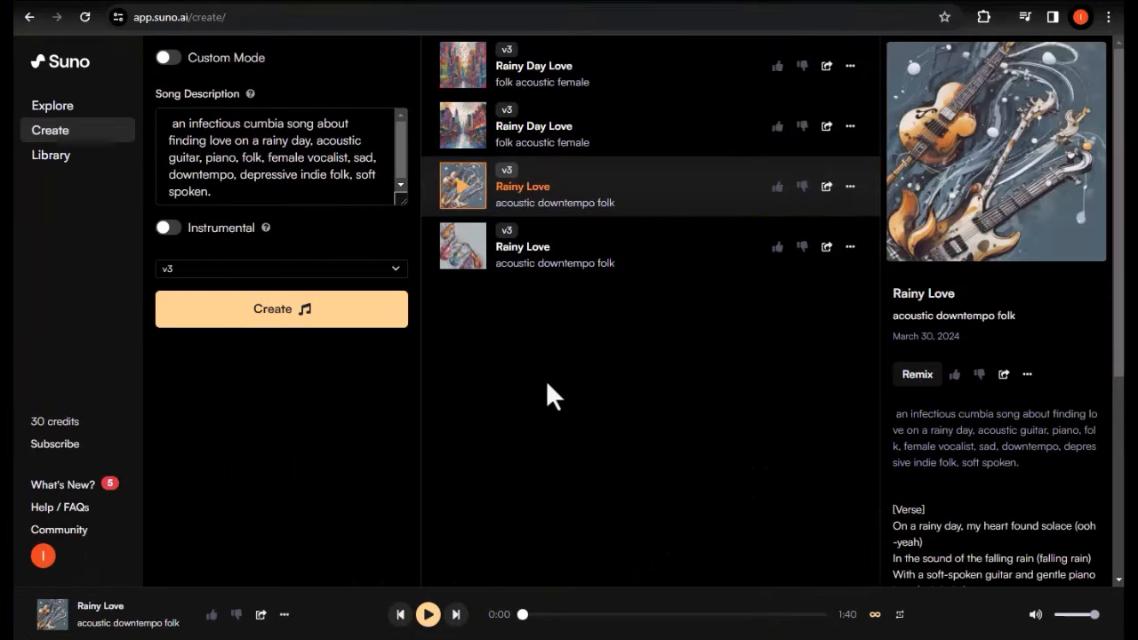
click(461, 189)
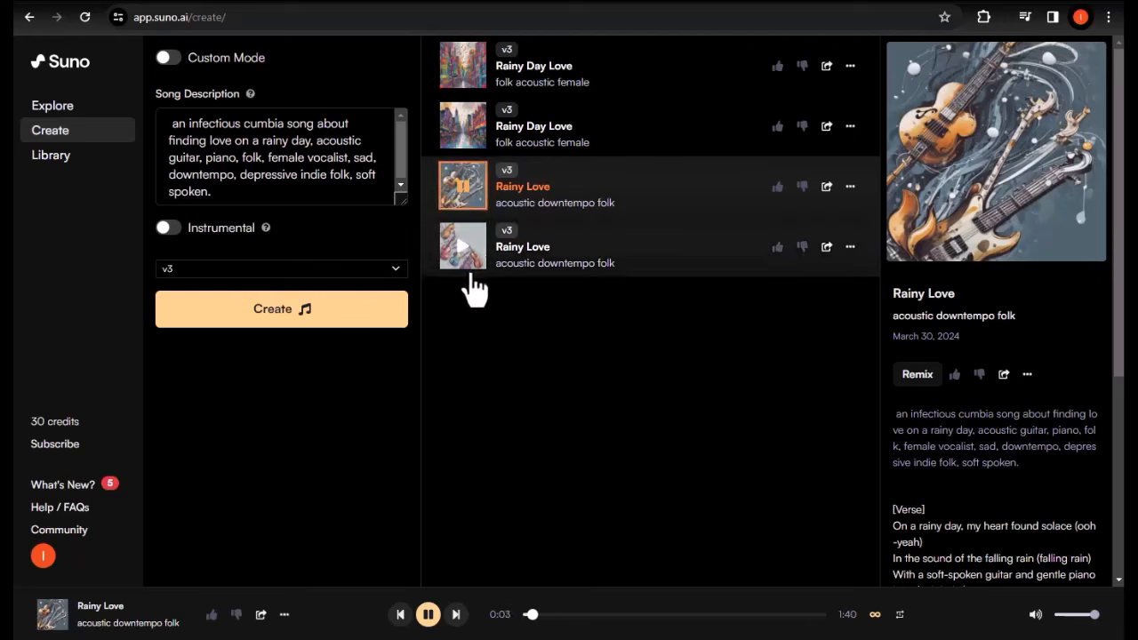
click(462, 251)
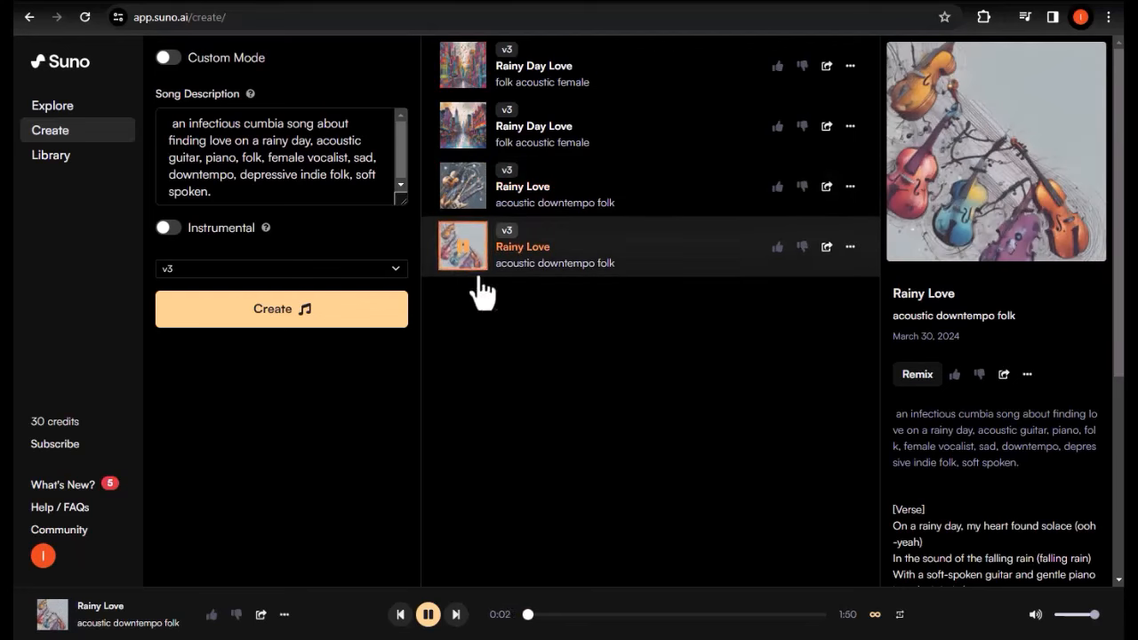
click(462, 188)
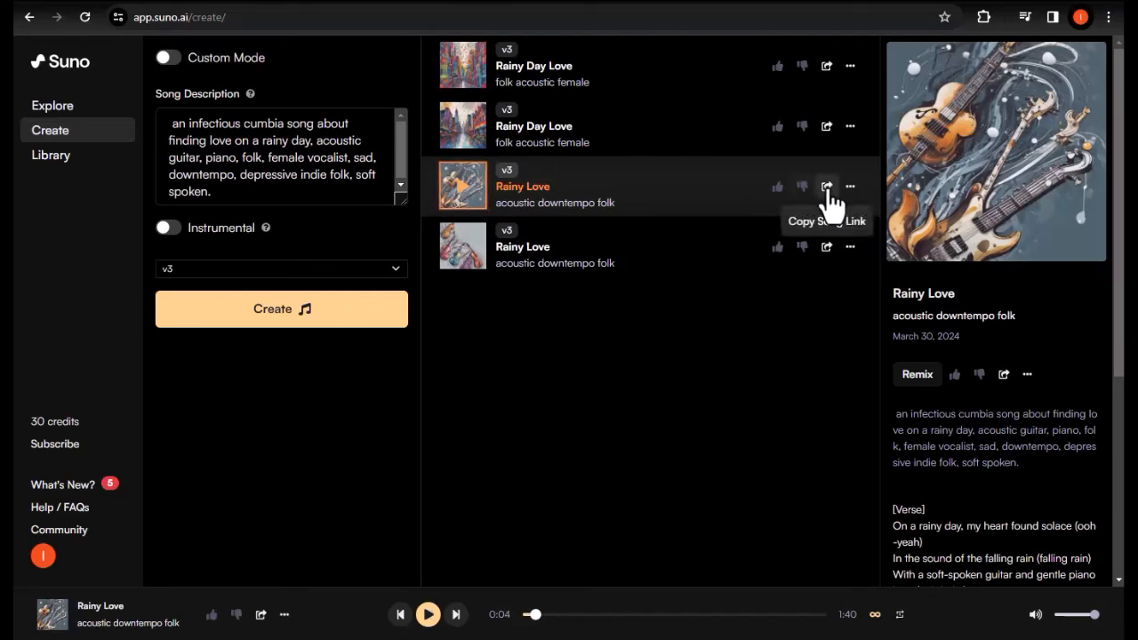
- Check the third song's options and copy the Rainy Love share link
click(850, 189)
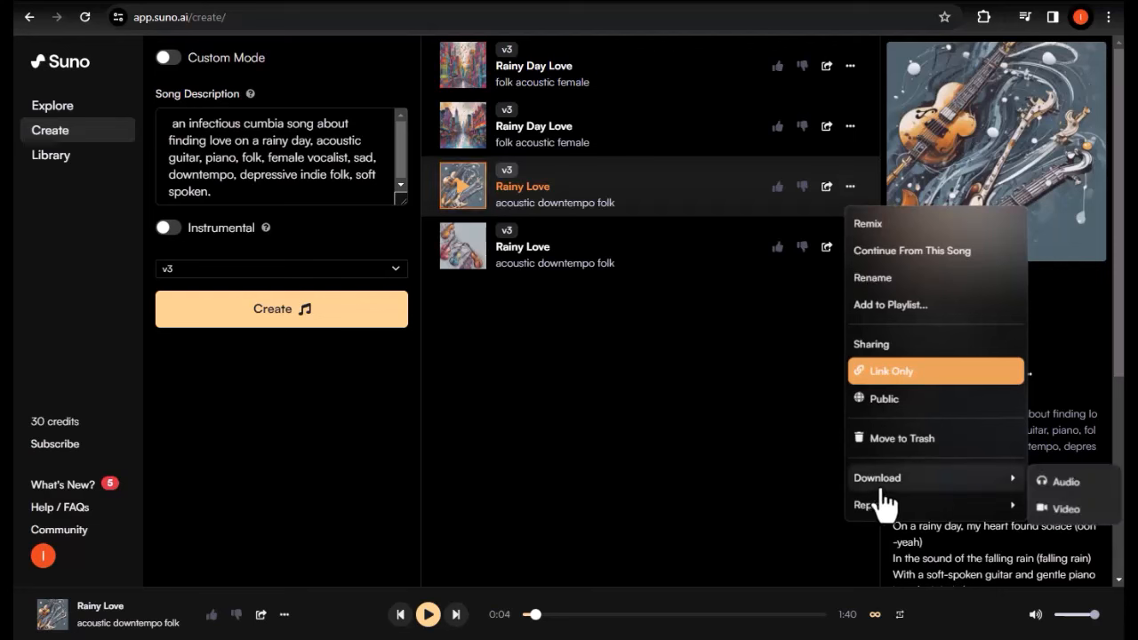
click(788, 301)
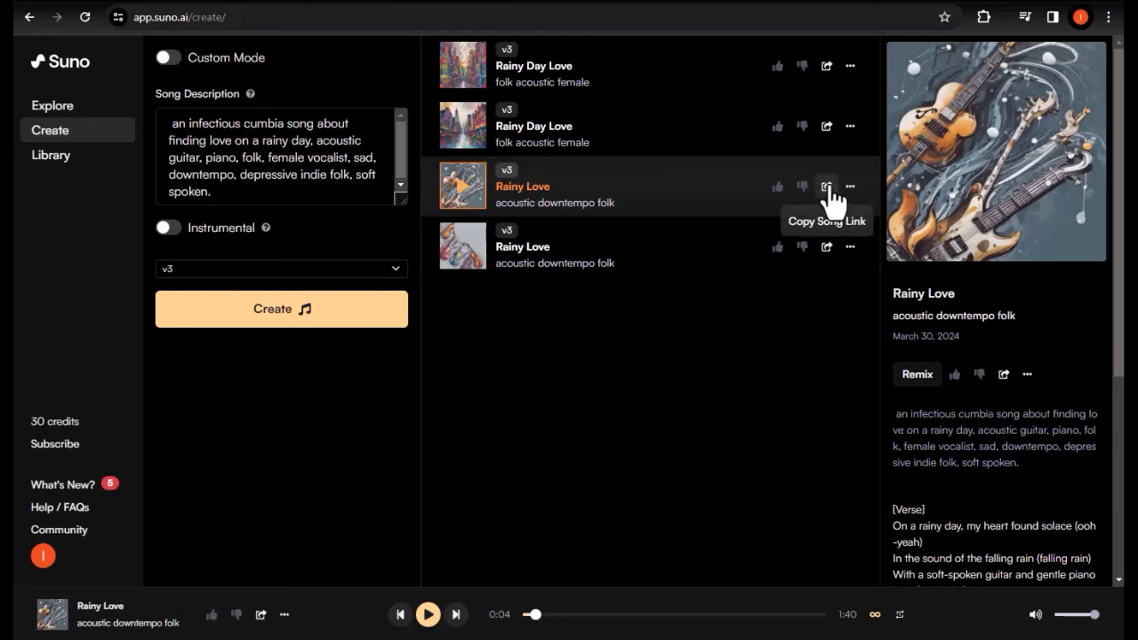
click(827, 189)
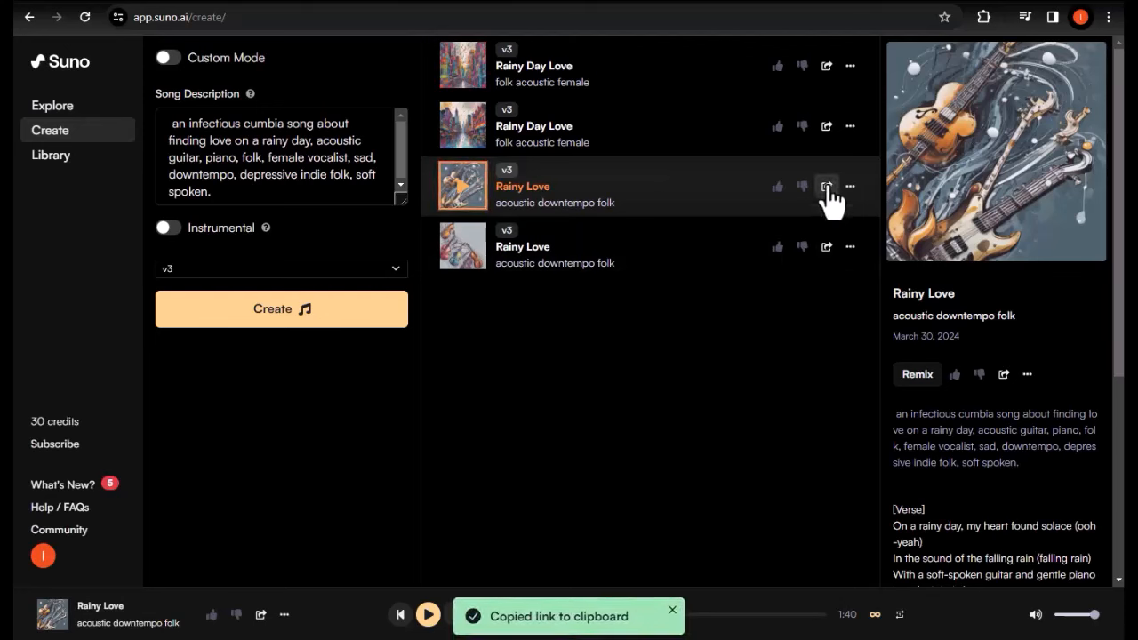
- In Discord, send Noisee's /imagine command with the pasted Suno Rainy Love link
key(alt+Tab)
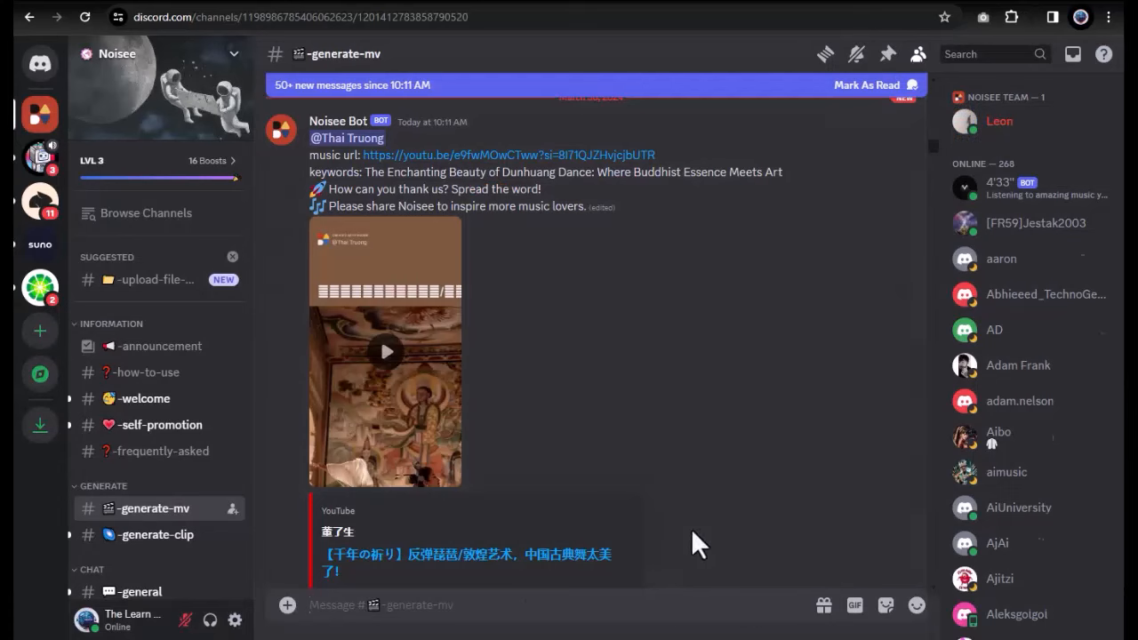
text(/imagine)
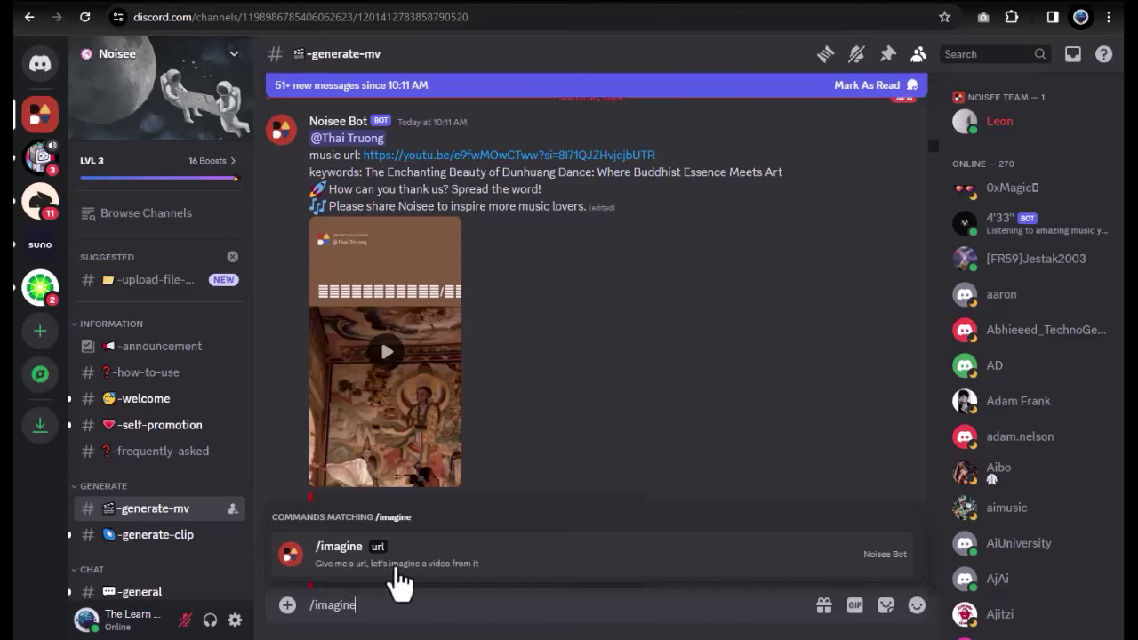
click(399, 579)
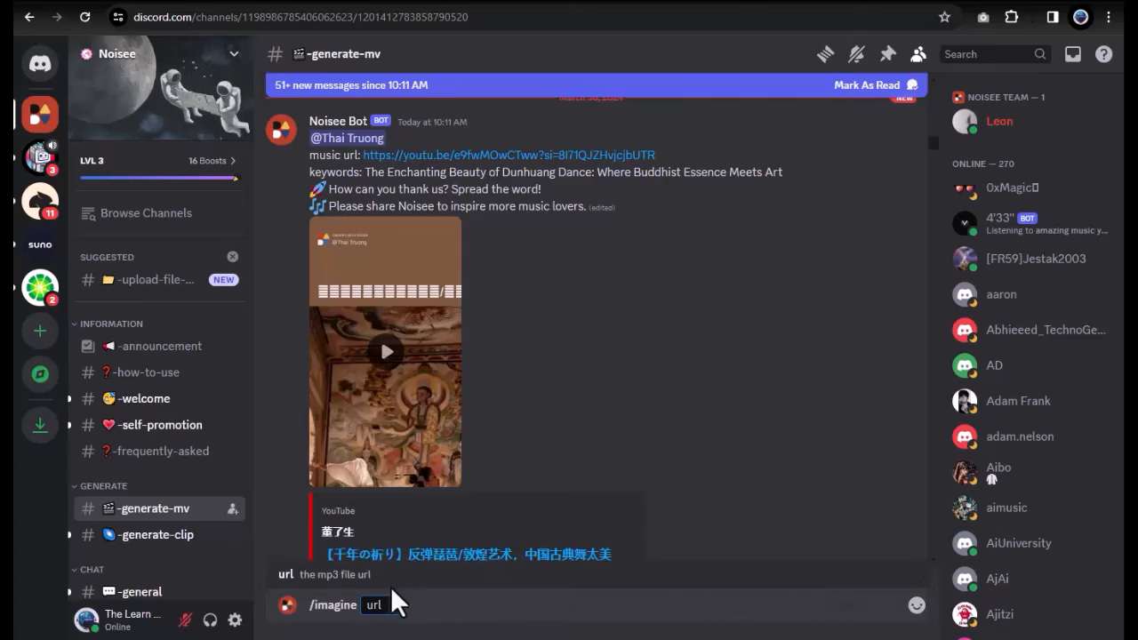
right_click(391, 606)
click(449, 437)
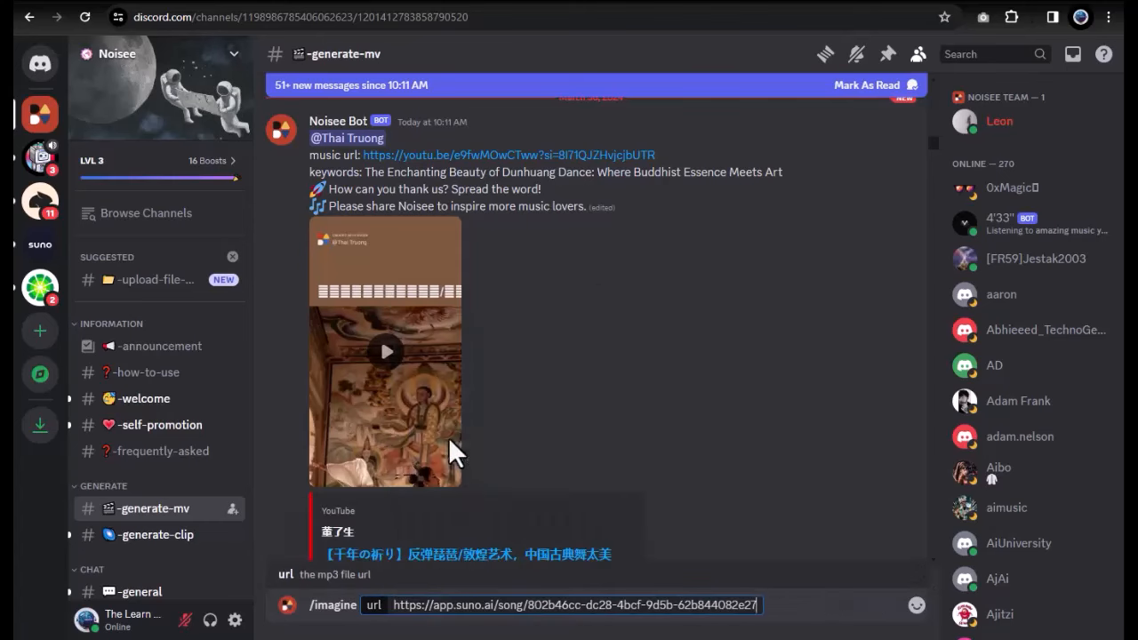
key(Return)
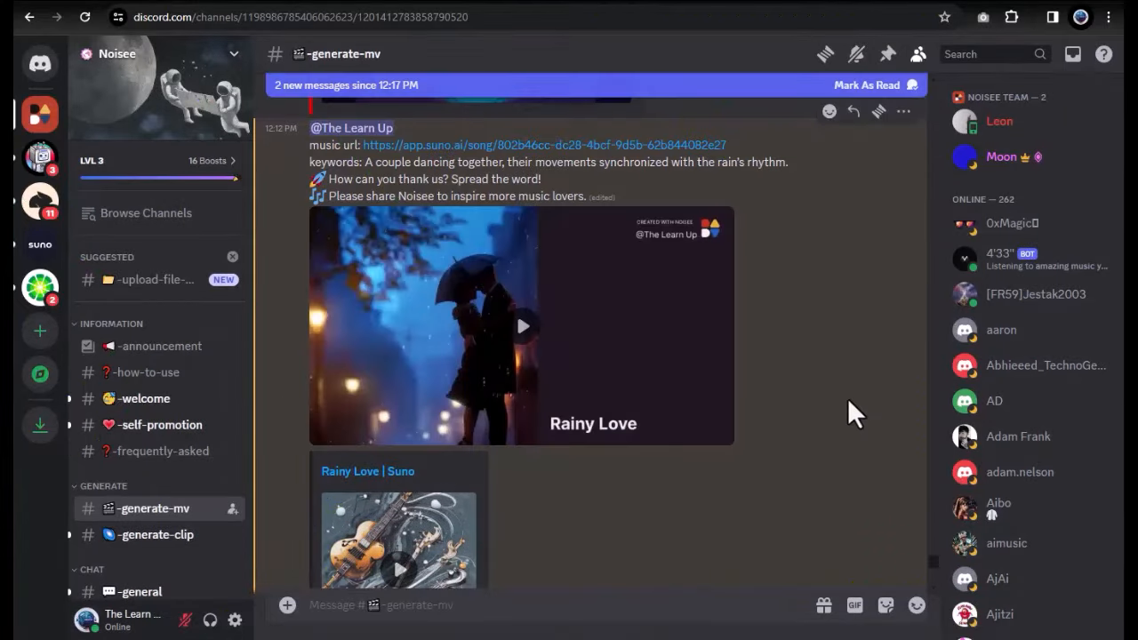
- Play the generated Rainy Love music video and download it
click(526, 324)
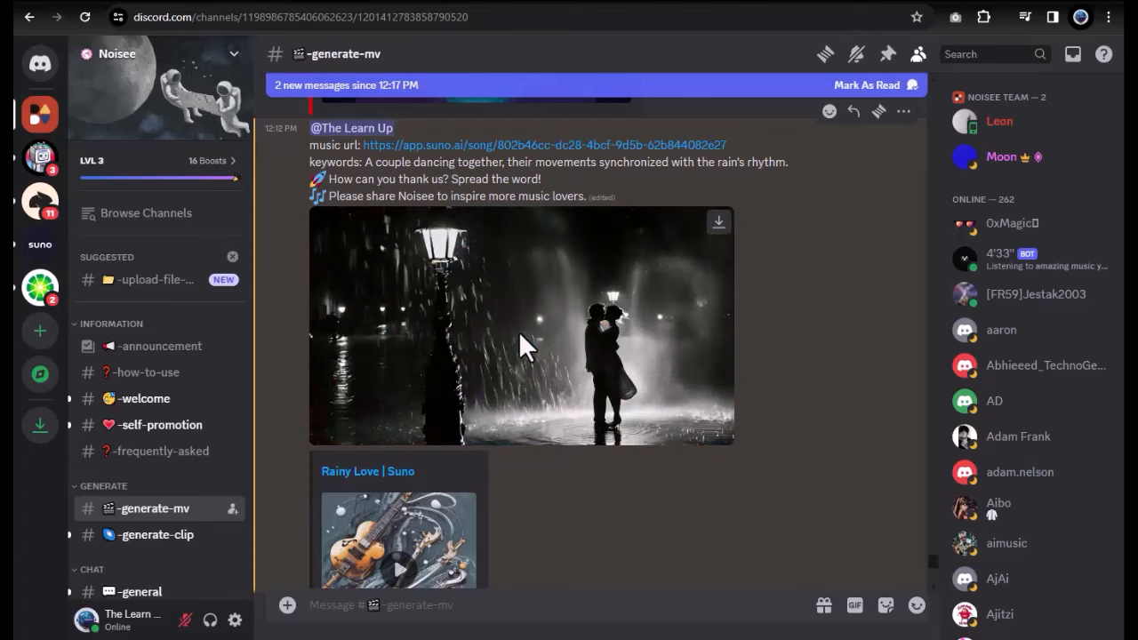
click(520, 336)
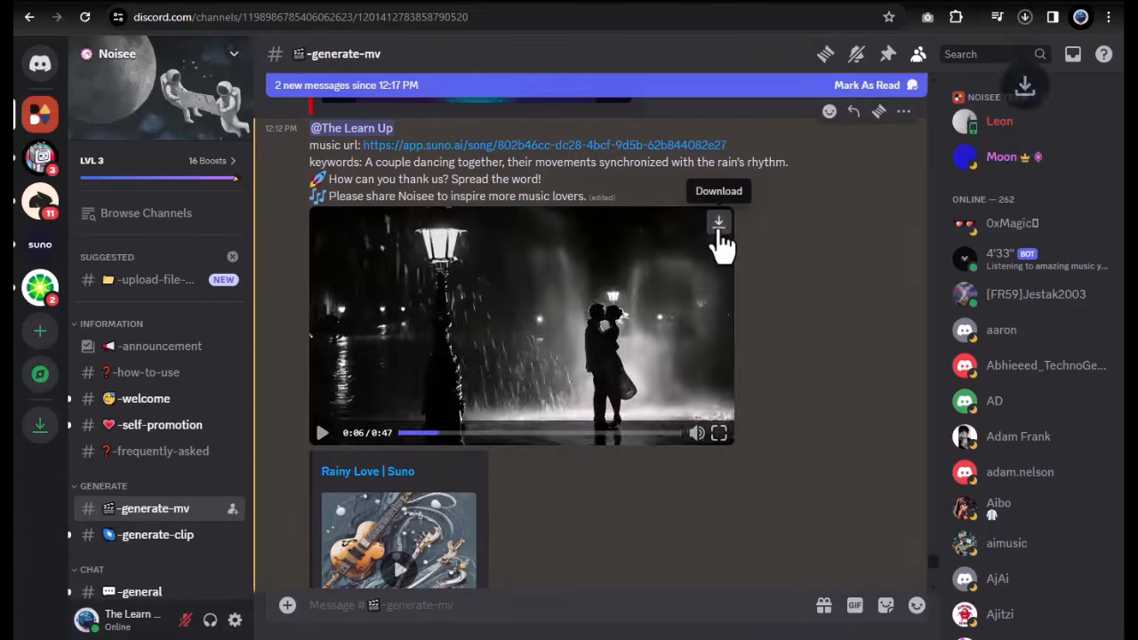